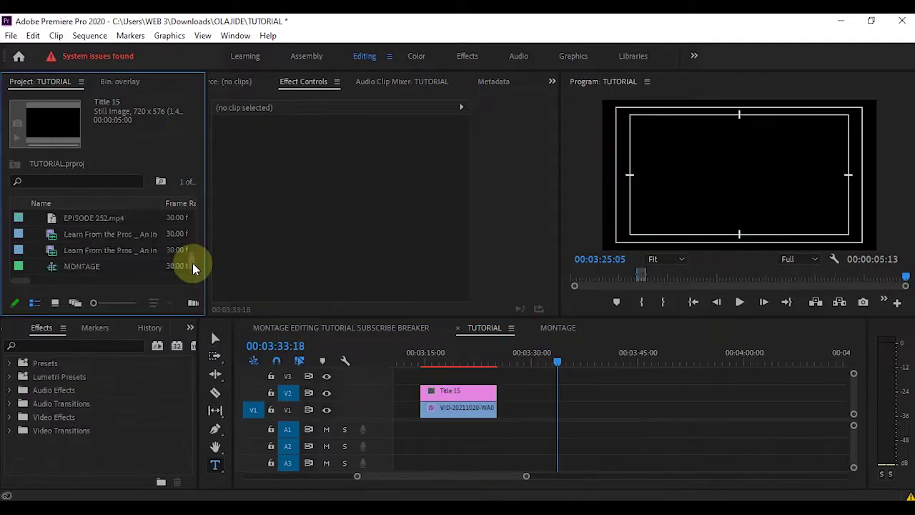
Step: Scroll the TUTORIAL timeline to the Title 15 clip layered over the VID clip on V1
drag(192, 263, 193, 284)
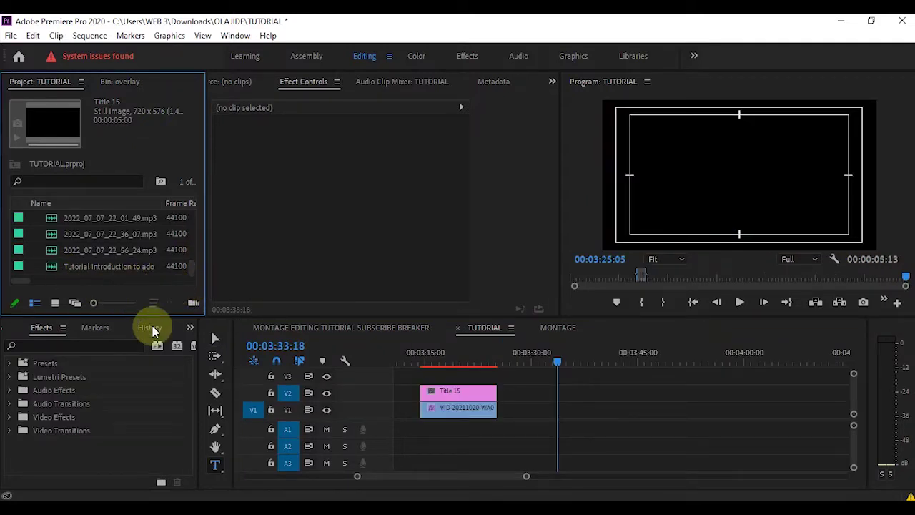
Step: Expand the Video Transitions category in the Effects panel
click(10, 432)
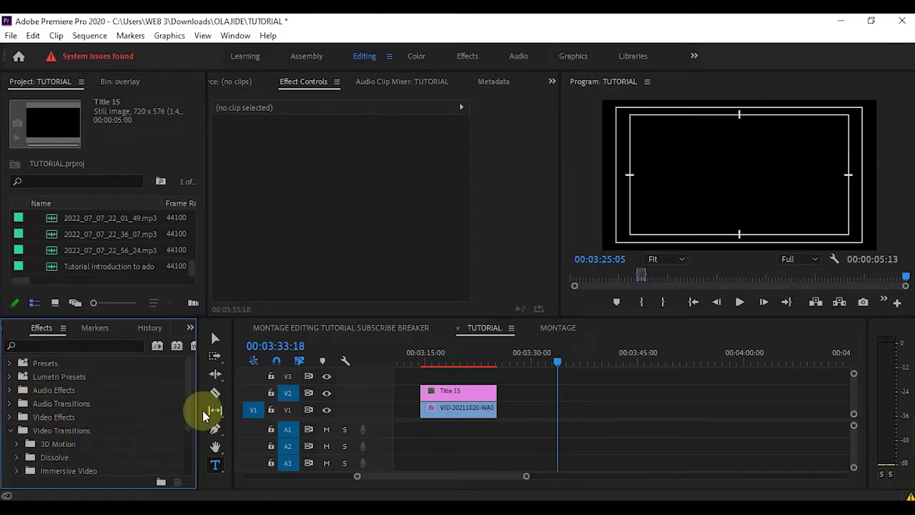
drag(190, 402, 190, 418)
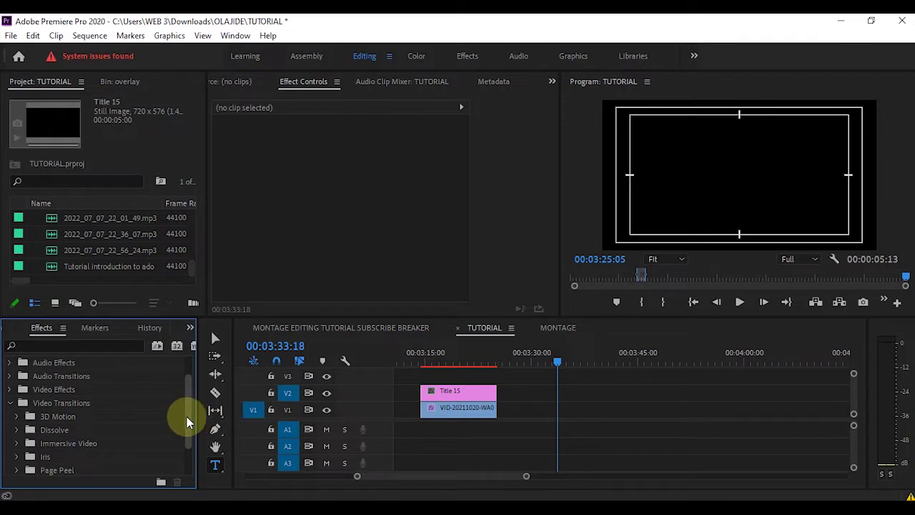
drag(188, 419, 184, 439)
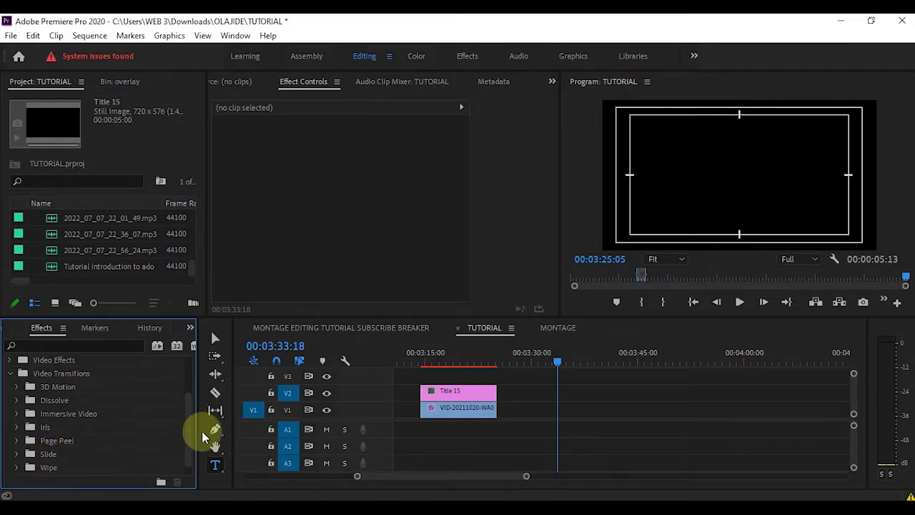
scroll(189, 426, down, 1)
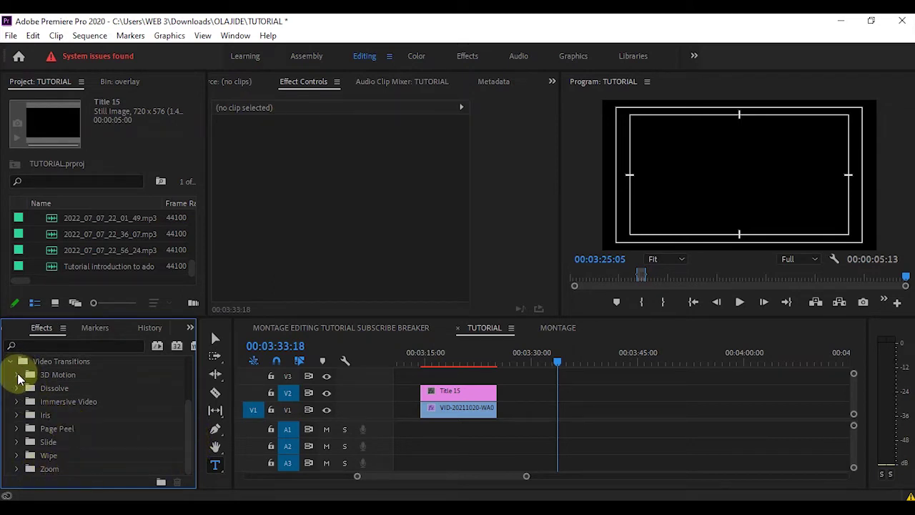
Step: Expand the 3D Motion and Dissolve groups and browse down to Immersive Video
click(18, 374)
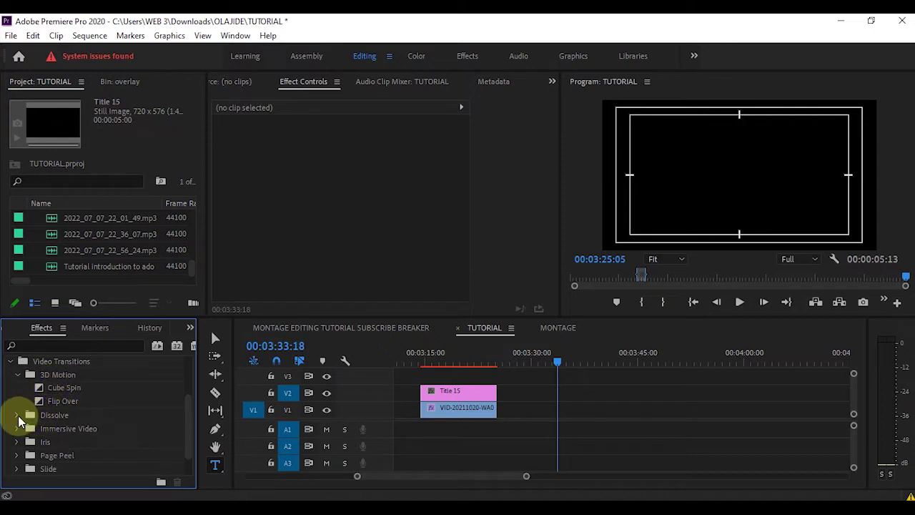
click(17, 417)
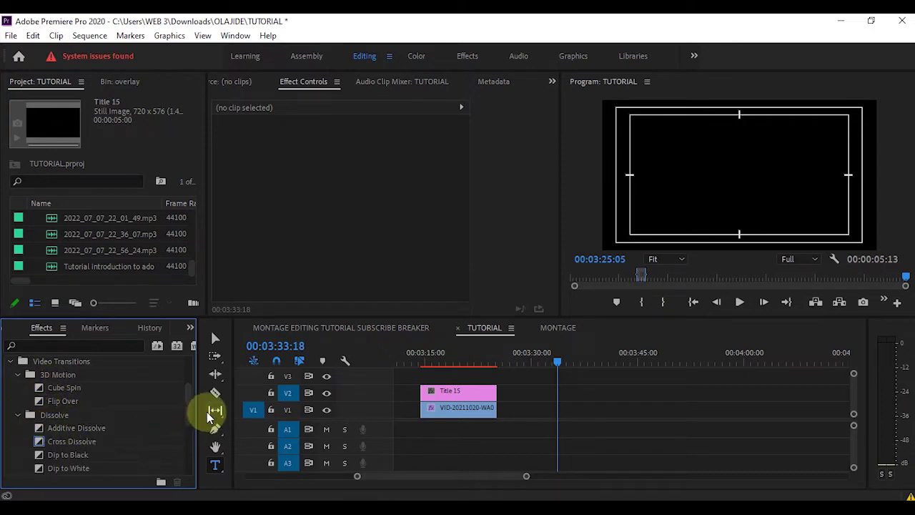
scroll(191, 408, down, 3)
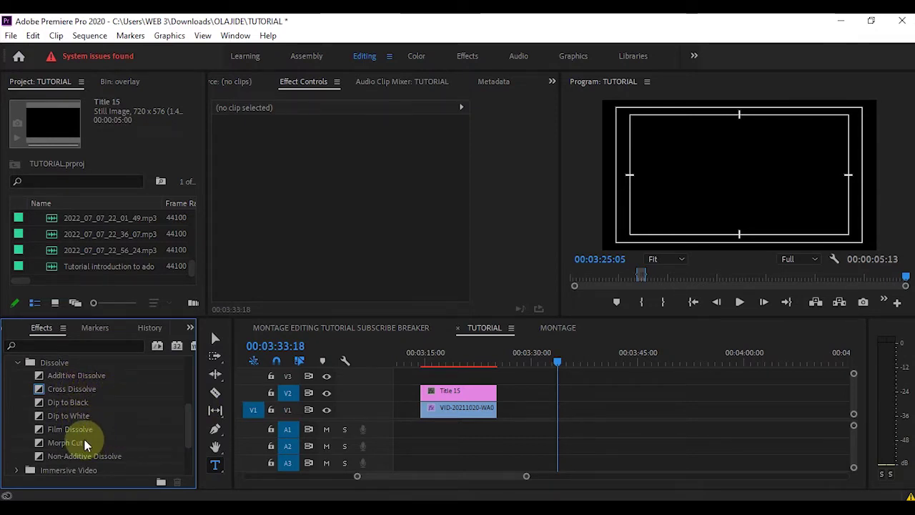
drag(190, 434, 194, 439)
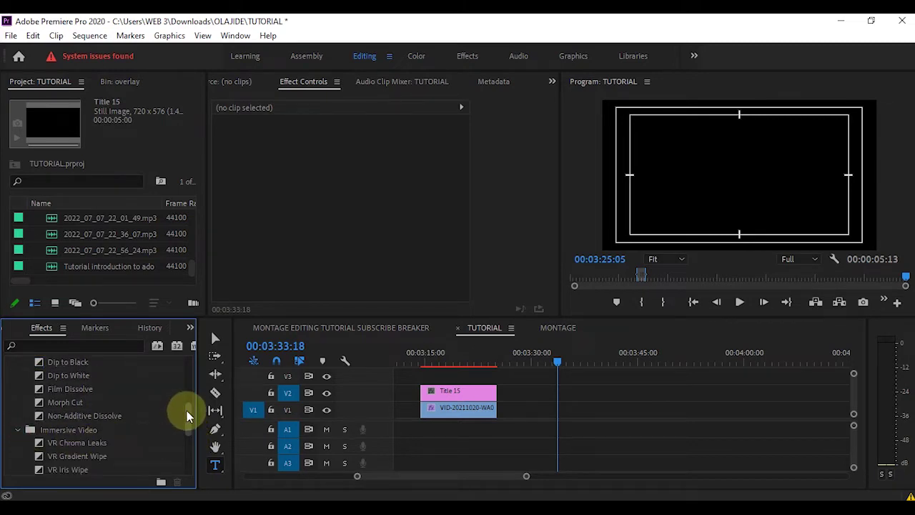
drag(188, 419, 188, 424)
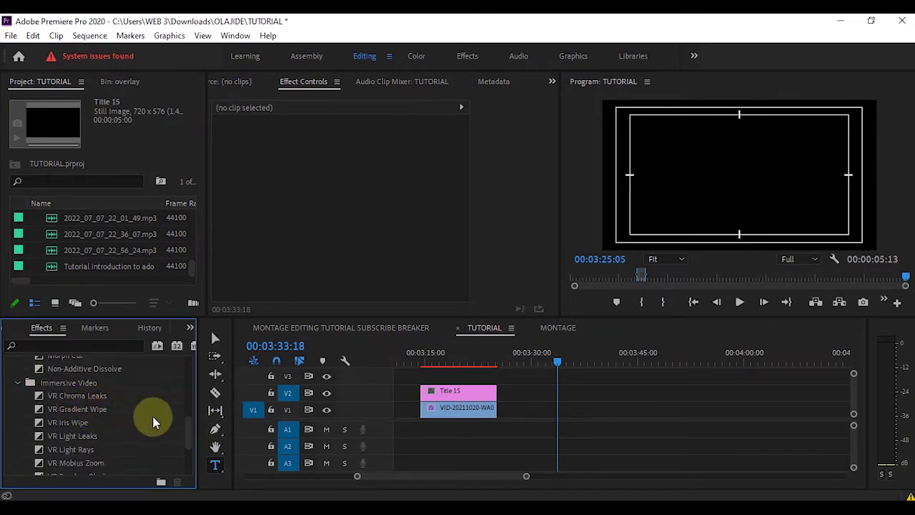
drag(189, 427, 187, 444)
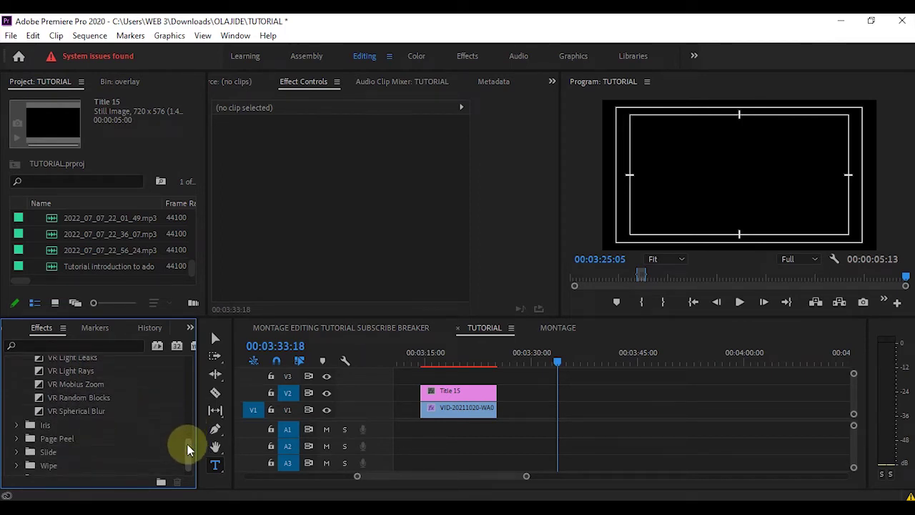
Step: Expand the Iris transitions group
click(17, 425)
drag(187, 444, 92, 434)
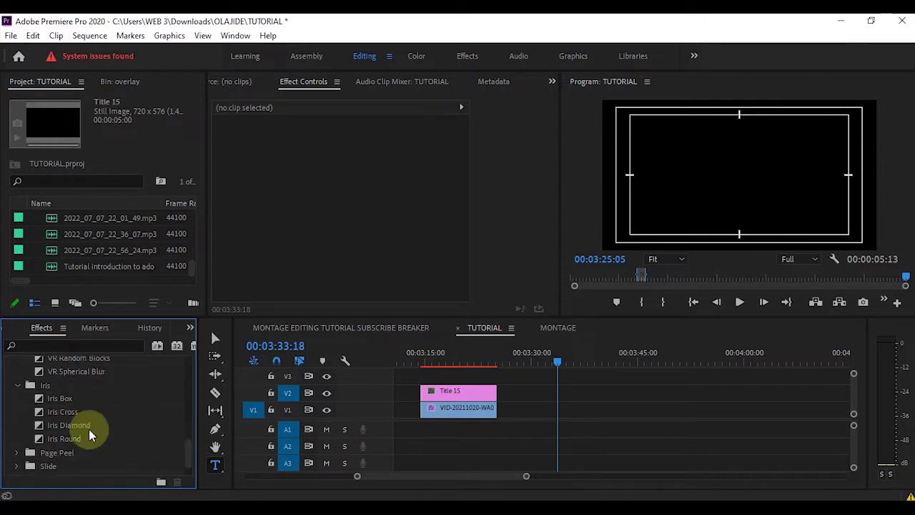
click(26, 397)
click(20, 387)
click(19, 387)
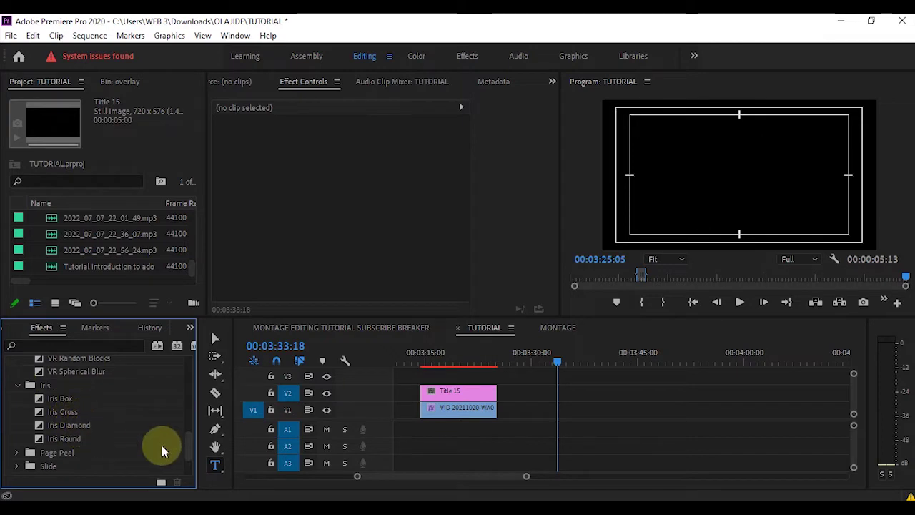
scroll(190, 448, up, 2)
drag(190, 443, 192, 458)
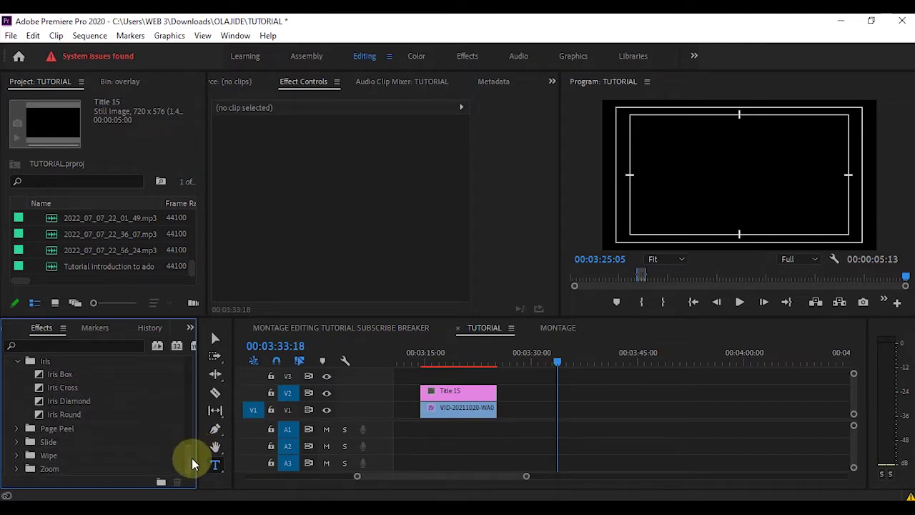
Step: Expand the Page Peel and Slide transition groups
click(19, 429)
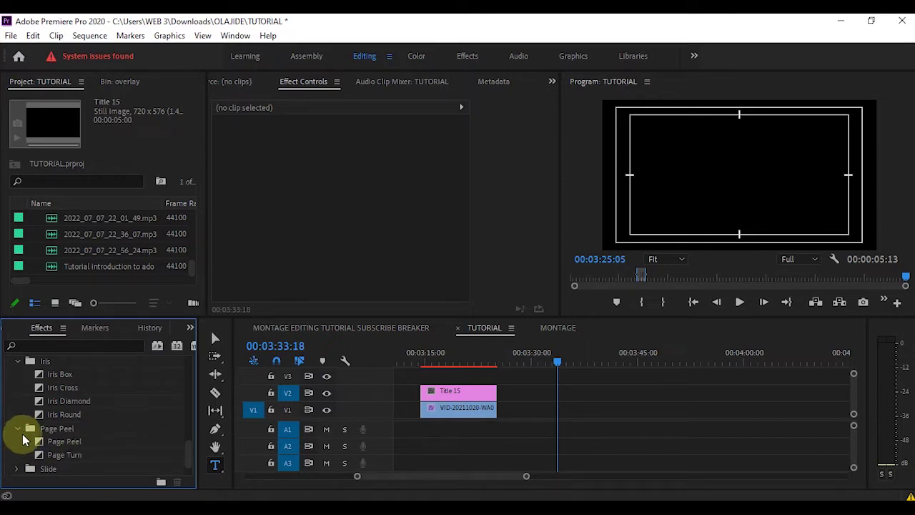
drag(190, 452, 182, 462)
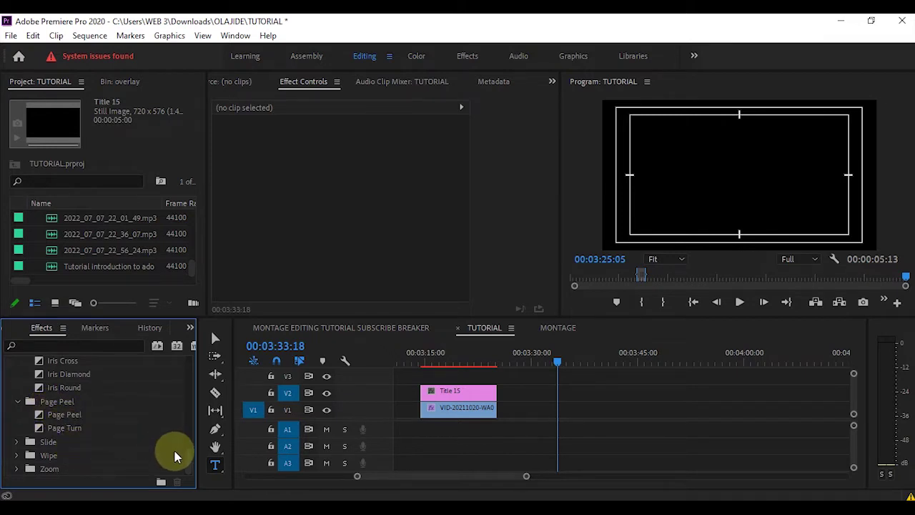
click(18, 442)
scroll(190, 445, down, 3)
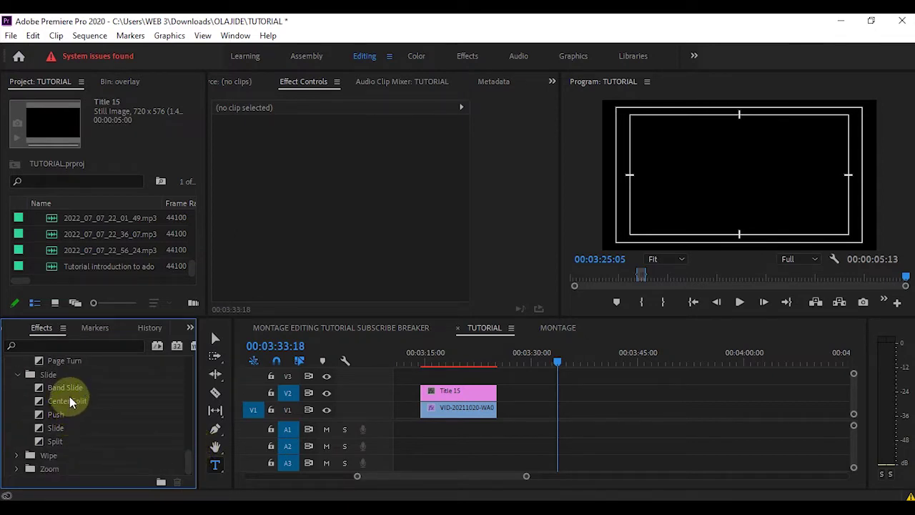
Step: Expand the Wipe and Zoom groups and scroll down to Cross Zoom
click(17, 455)
scroll(193, 462, down, 5)
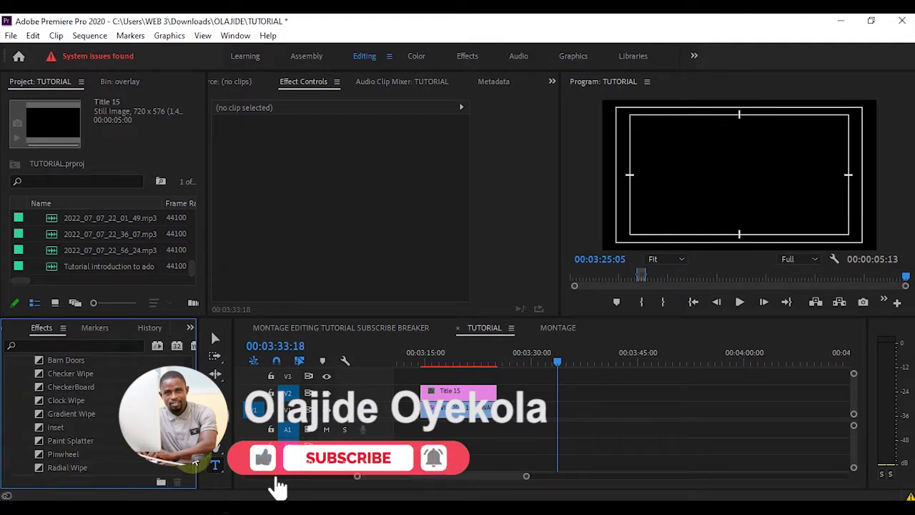
scroll(193, 463, down, 4)
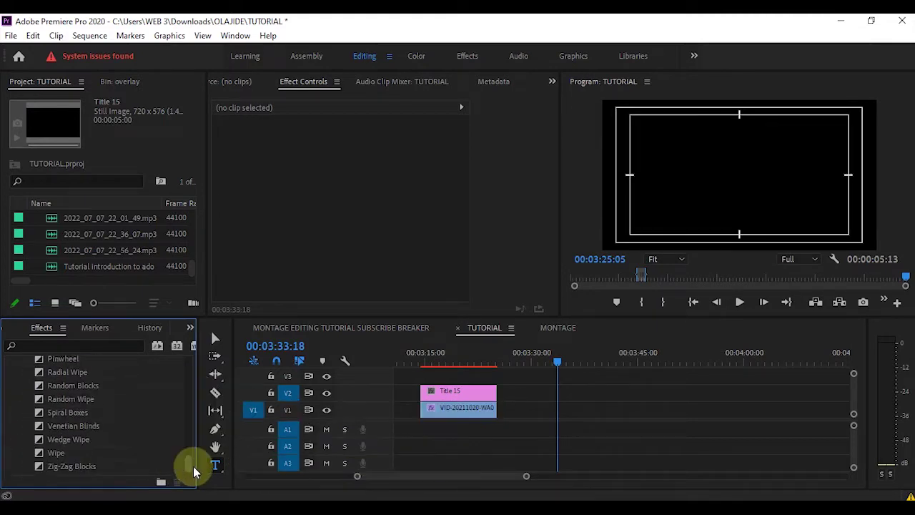
scroll(193, 466, down, 1)
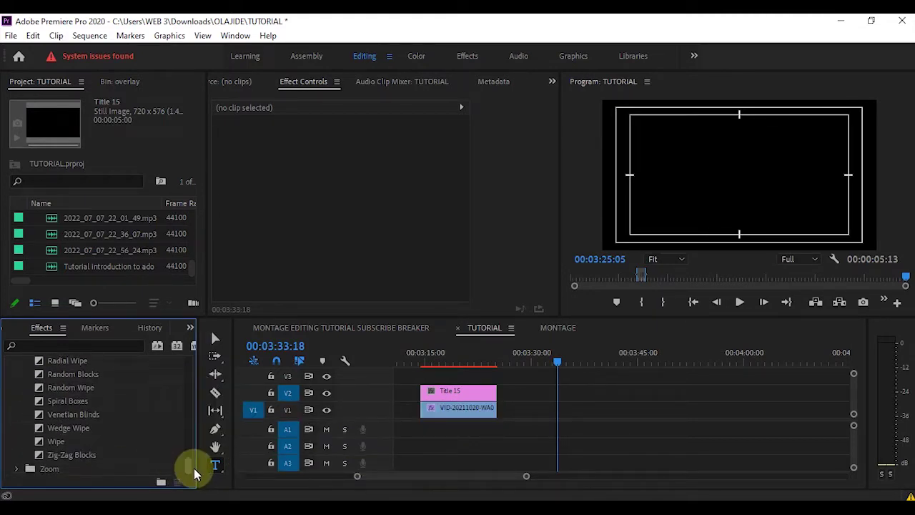
click(19, 472)
scroll(193, 475, down, 1)
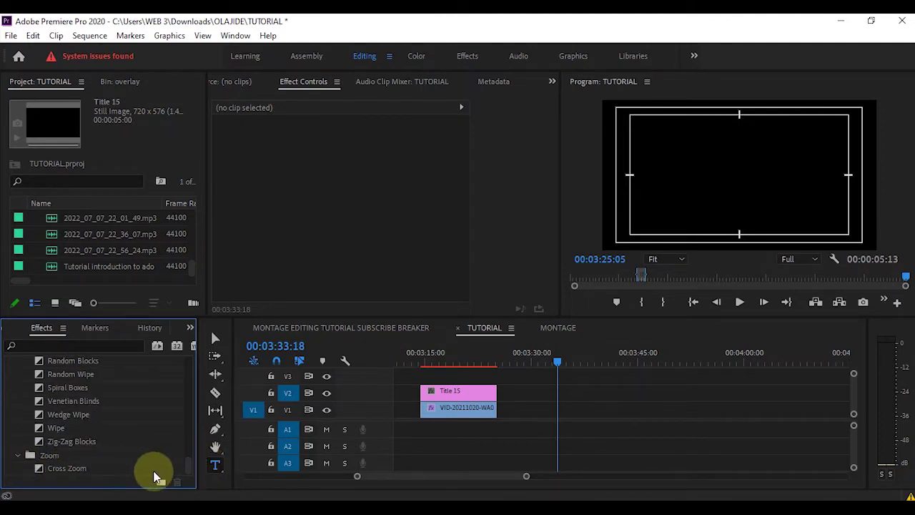
drag(186, 469, 188, 421)
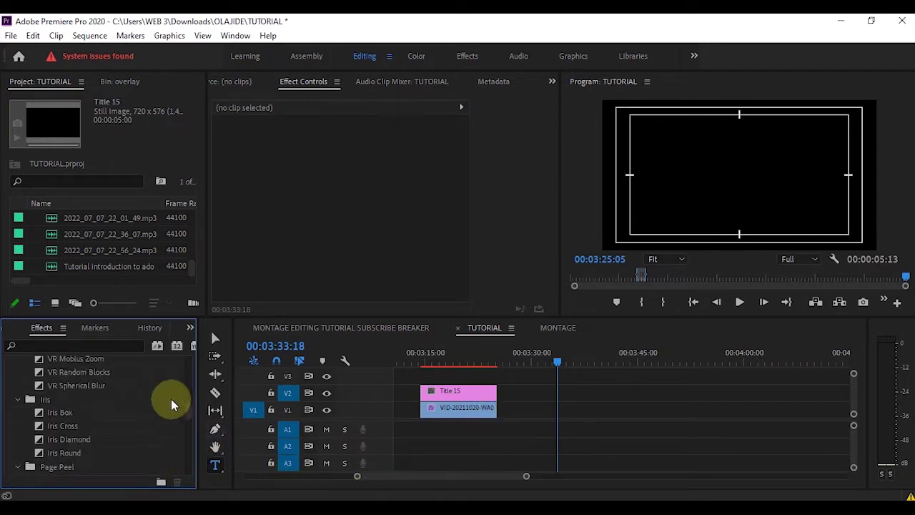
drag(188, 407, 190, 367)
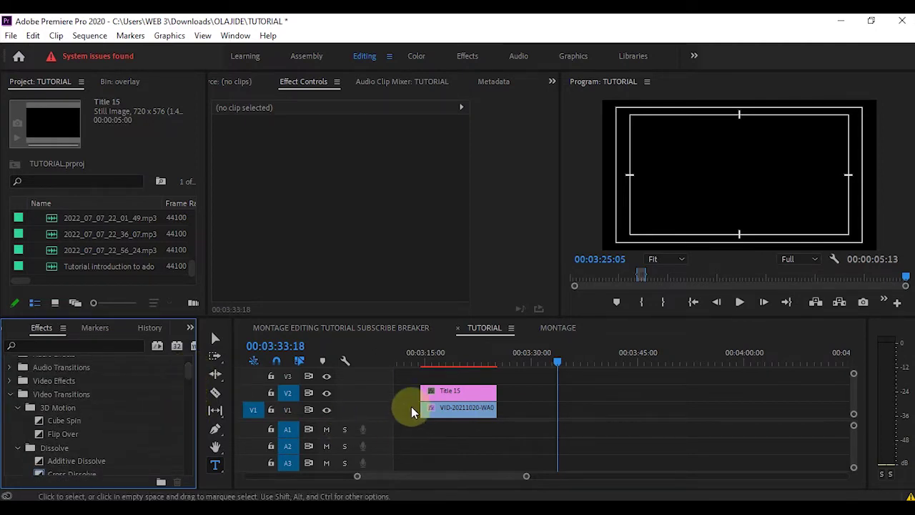
Step: Move the video clip under Title 15 later so it starts at the playhead
click(455, 412)
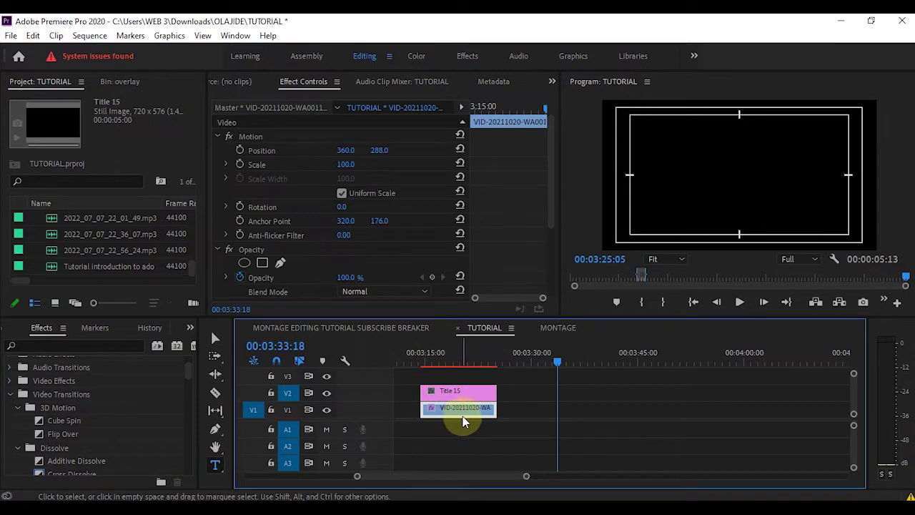
drag(454, 417, 588, 415)
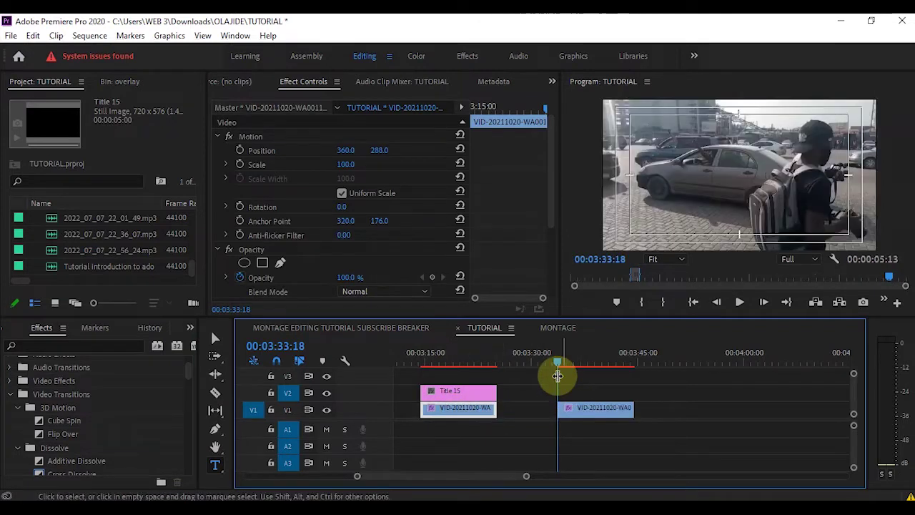
drag(556, 361, 583, 400)
Step: Cut a middle section out of the clip and close the gap, leaving one cut
click(583, 402)
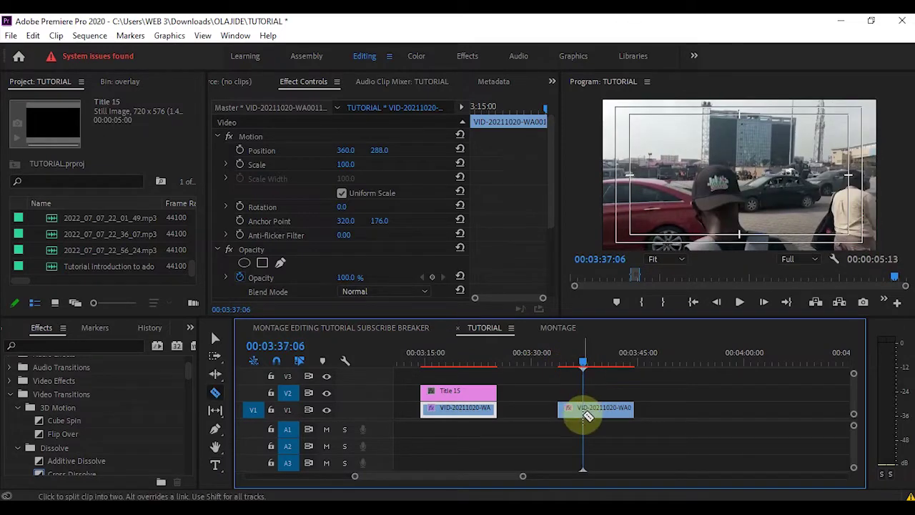
key(v)
key(c)
click(611, 408)
key(v)
click(599, 411)
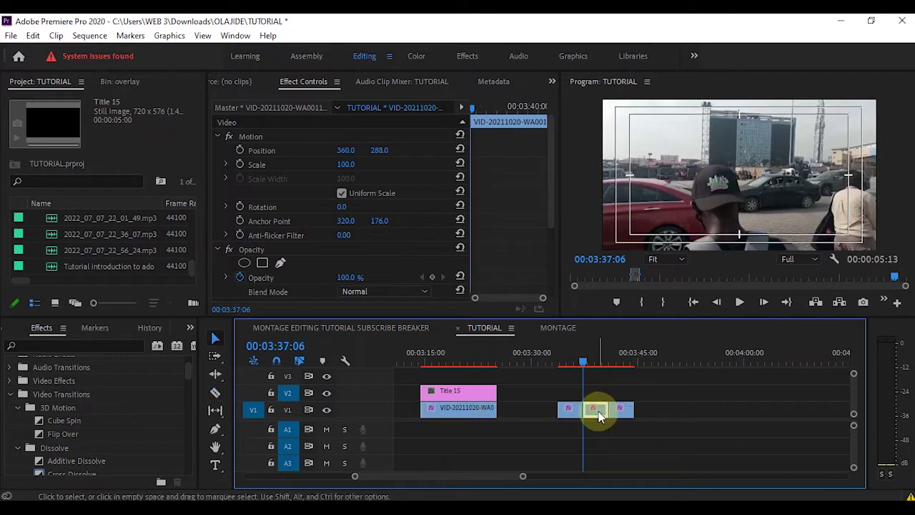
key(Delete)
drag(619, 412, 590, 412)
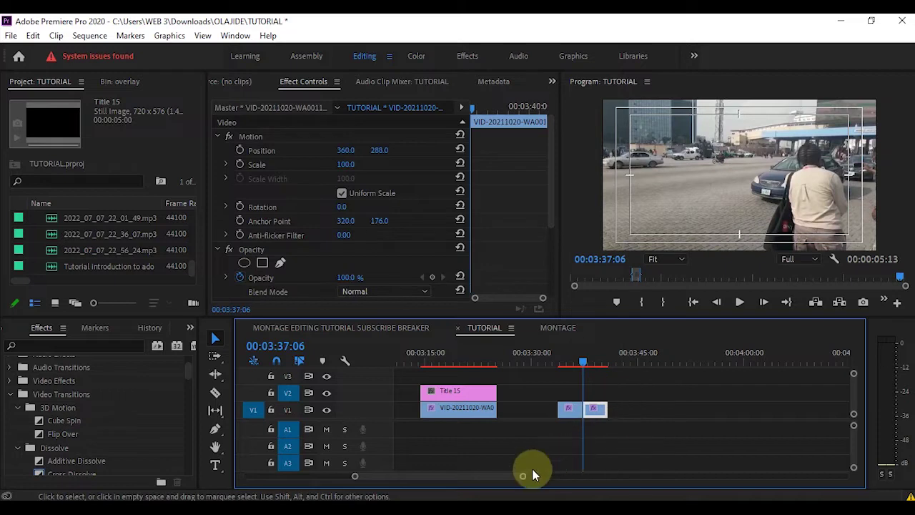
Step: Zoom the timeline in on the cut between the two VID-20211020-WA0011.mp4 clips
drag(524, 477, 491, 476)
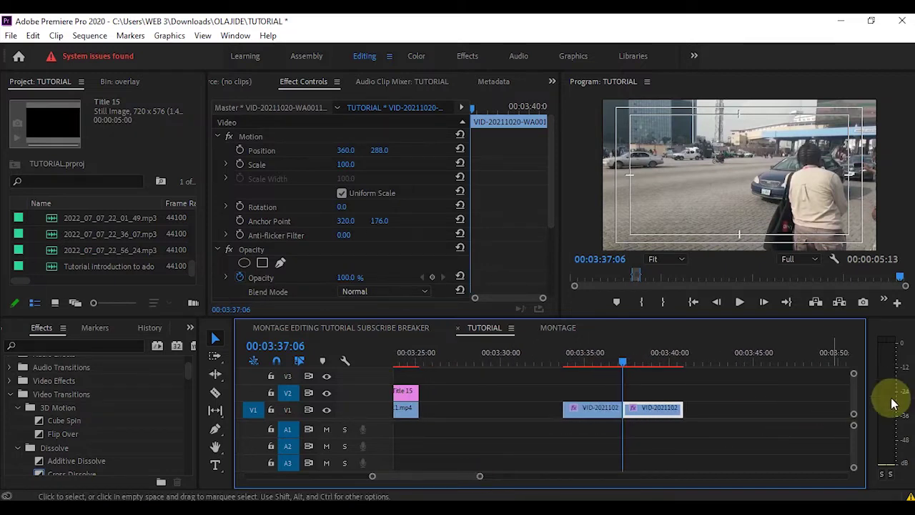
drag(854, 377, 854, 371)
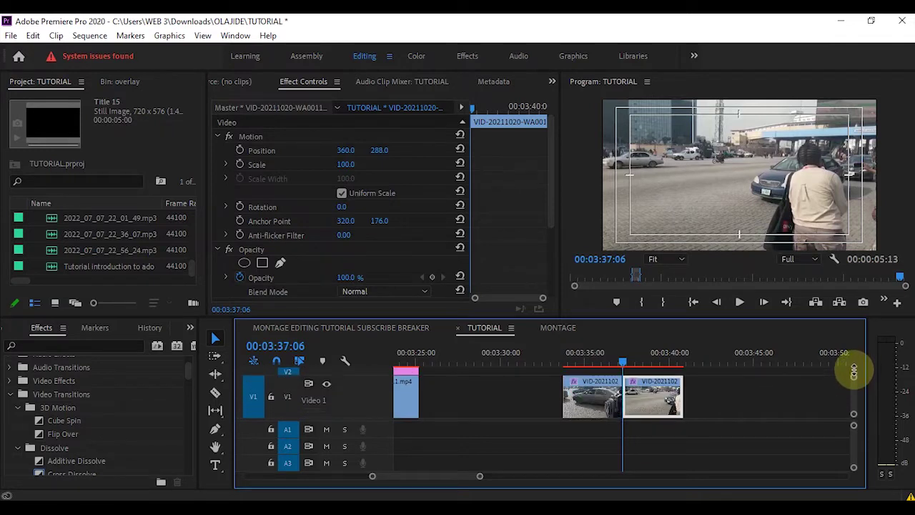
click(752, 393)
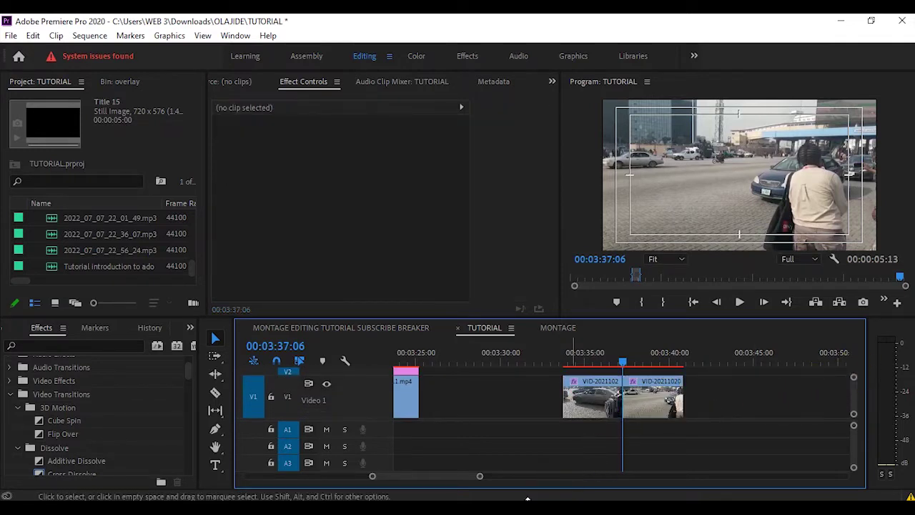
drag(481, 479, 337, 484)
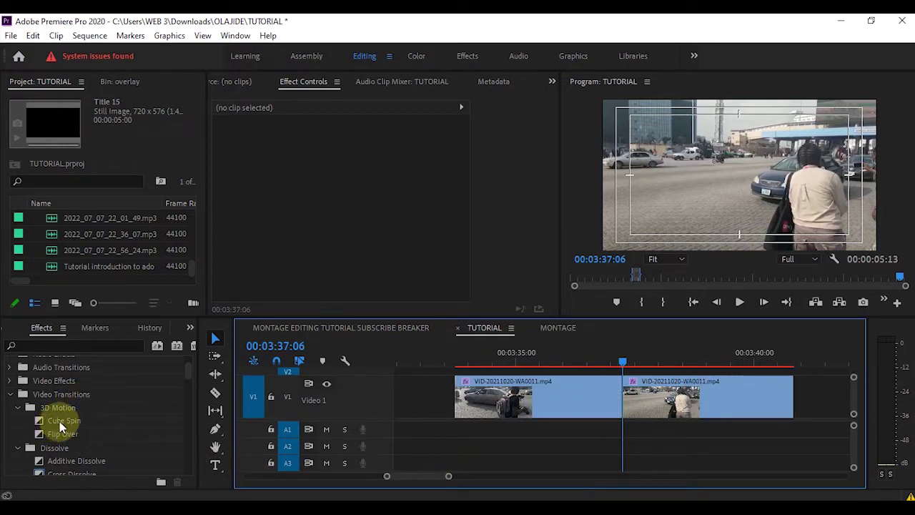
Step: Browse the Video Transitions and Video Effects categories in the Effects panel
click(10, 394)
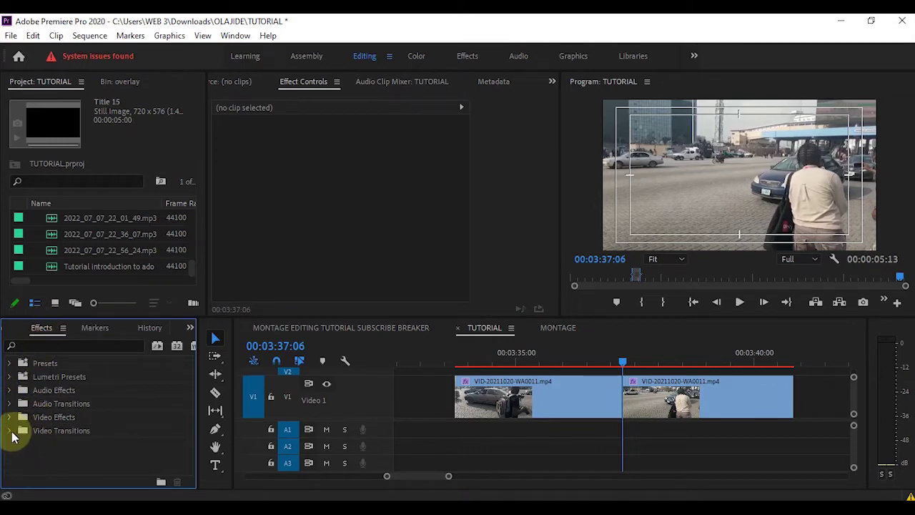
click(18, 432)
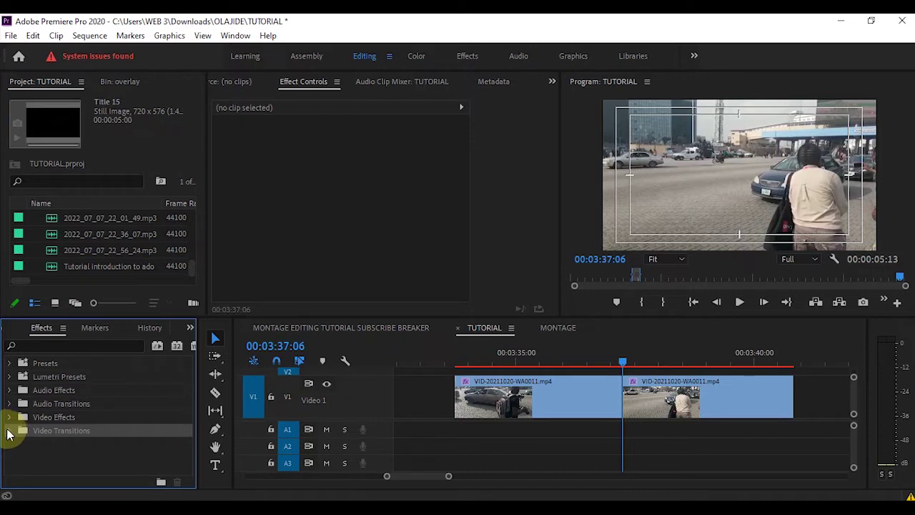
click(10, 418)
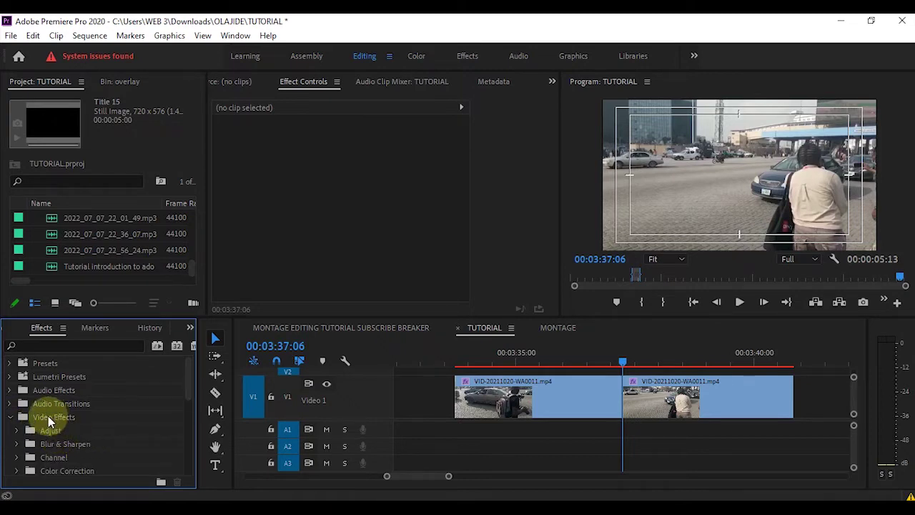
drag(188, 379, 188, 395)
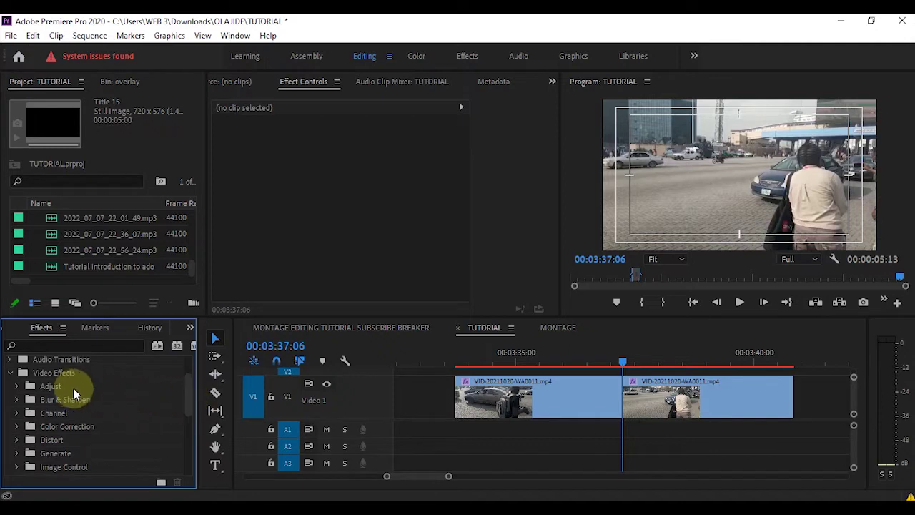
click(11, 372)
Step: Select Cube Spin under Video Transitions > 3D Motion and drag it toward the cut
double_click(23, 432)
drag(188, 368, 188, 374)
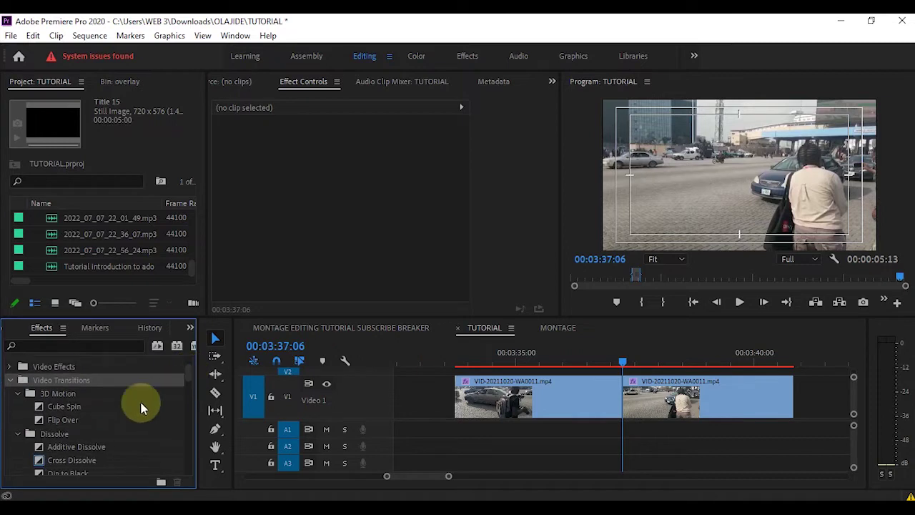
click(32, 395)
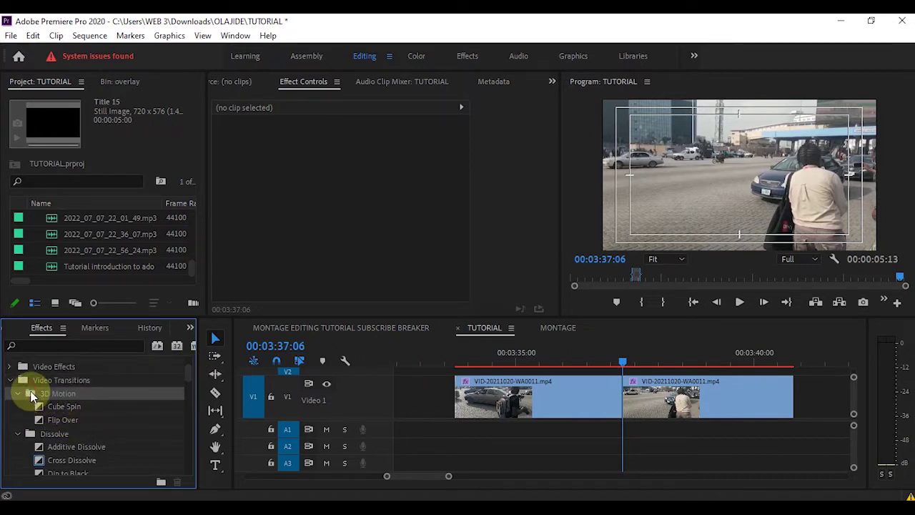
click(57, 412)
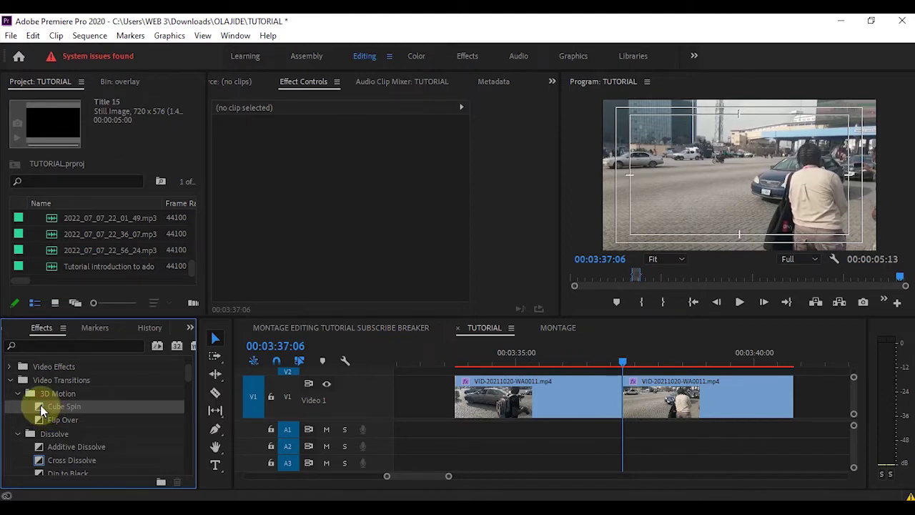
drag(41, 409, 631, 422)
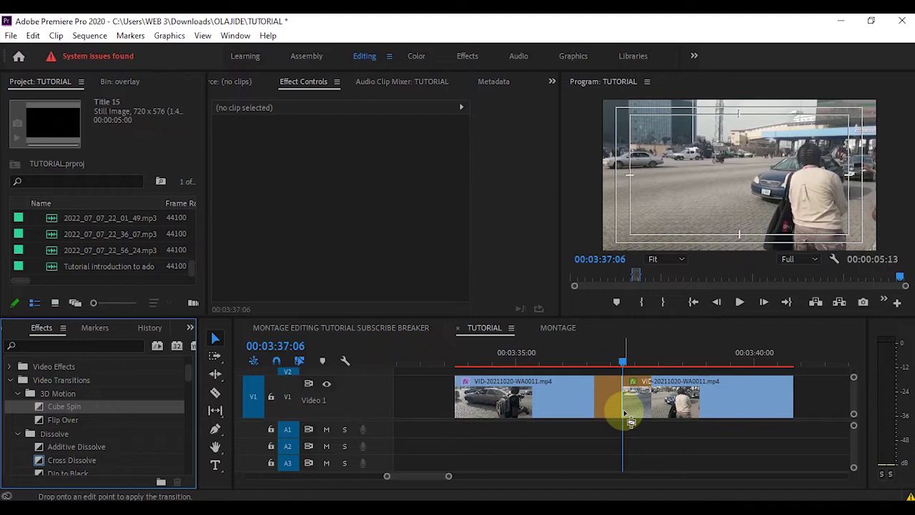
Step: Drop Cube Spin on the cut and preview it by playing and scrubbing
drag(625, 410, 625, 410)
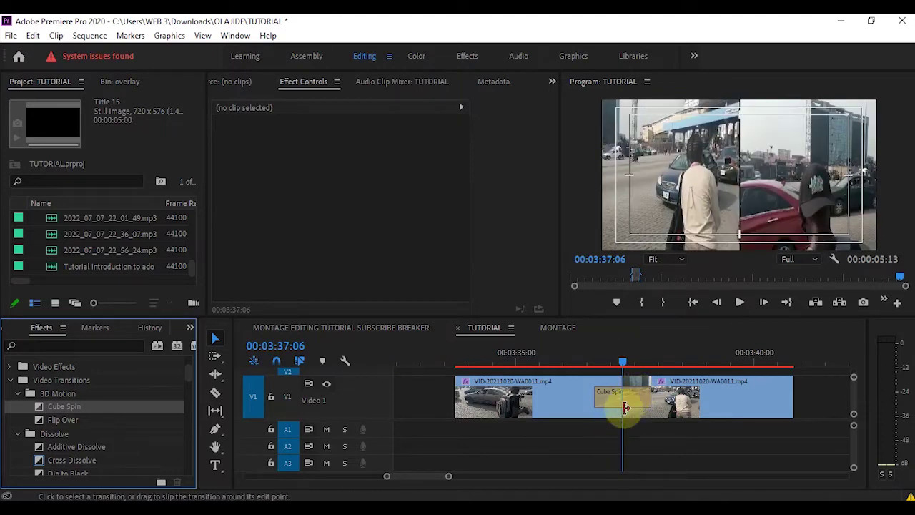
drag(594, 357, 595, 356)
key(space)
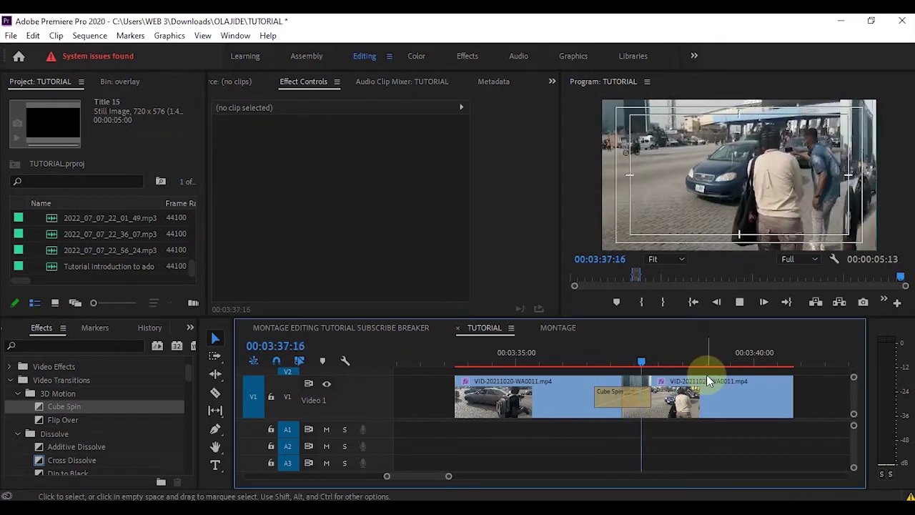
mouse_move(608, 361)
mouse_down()
mouse_move(601, 366)
mouse_move(613, 366)
mouse_up()
drag(623, 366, 643, 368)
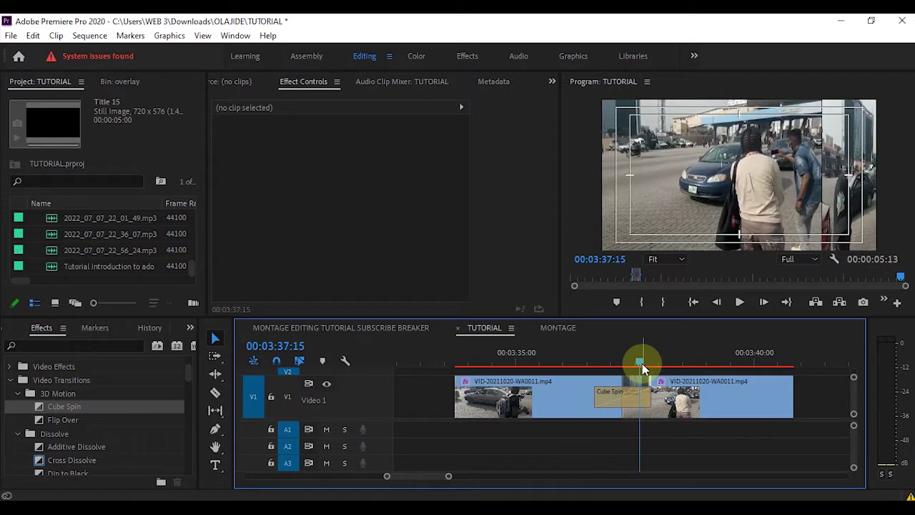
Step: Select the Cube Spin transition, set a vertical spin direction in Effect Controls, and scrub it
click(627, 402)
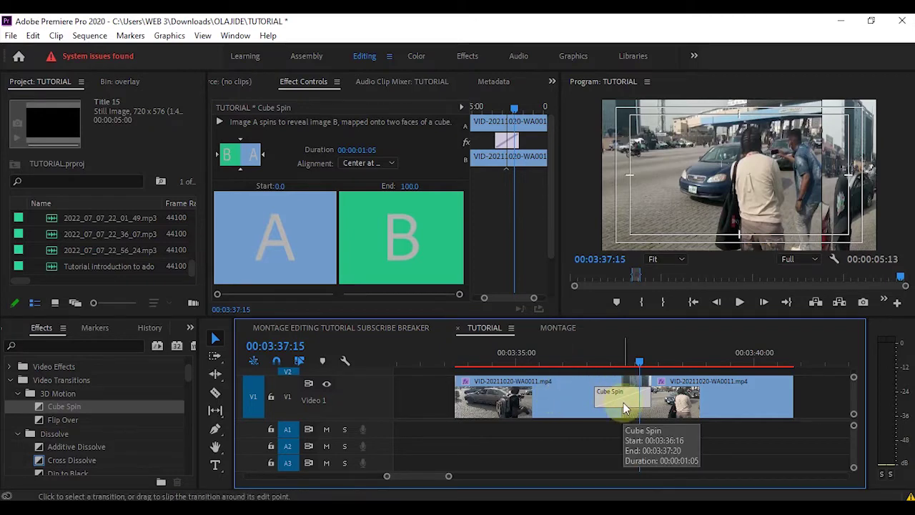
click(308, 80)
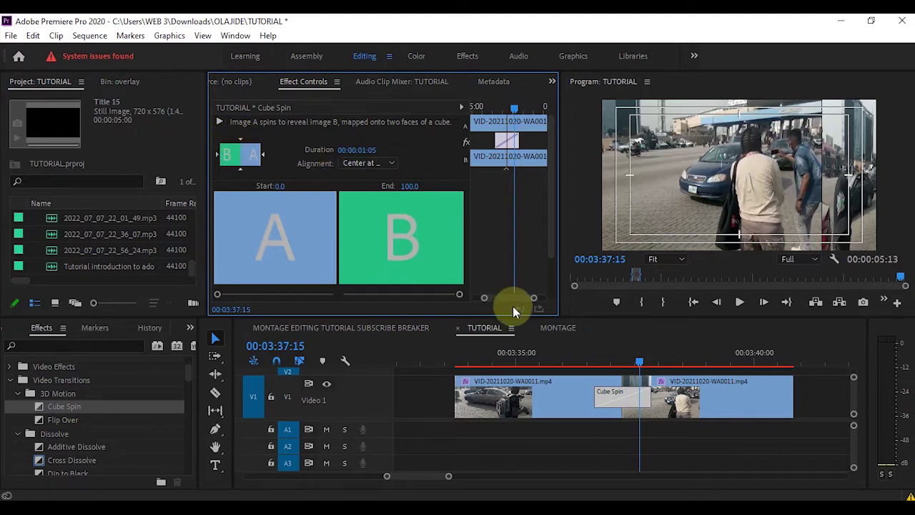
click(241, 141)
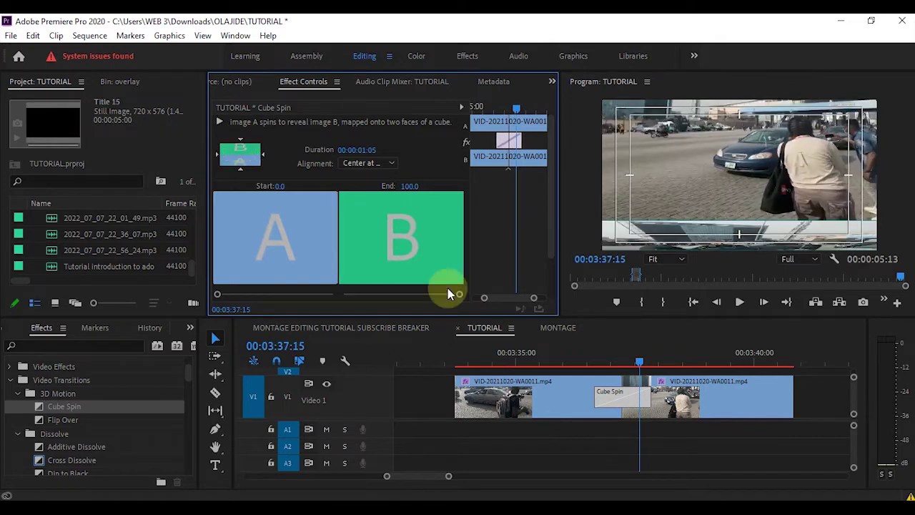
drag(597, 355, 637, 349)
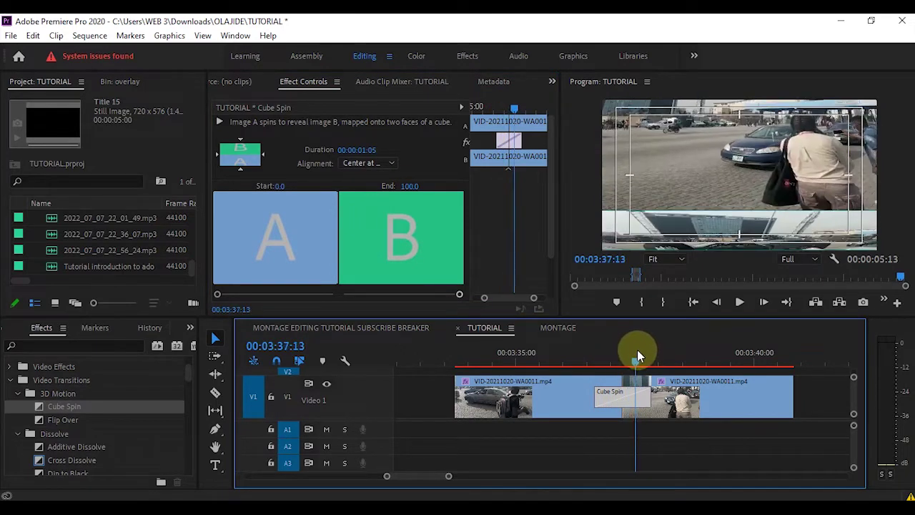
Step: Try the East to West spin direction and scrub to check it
click(261, 152)
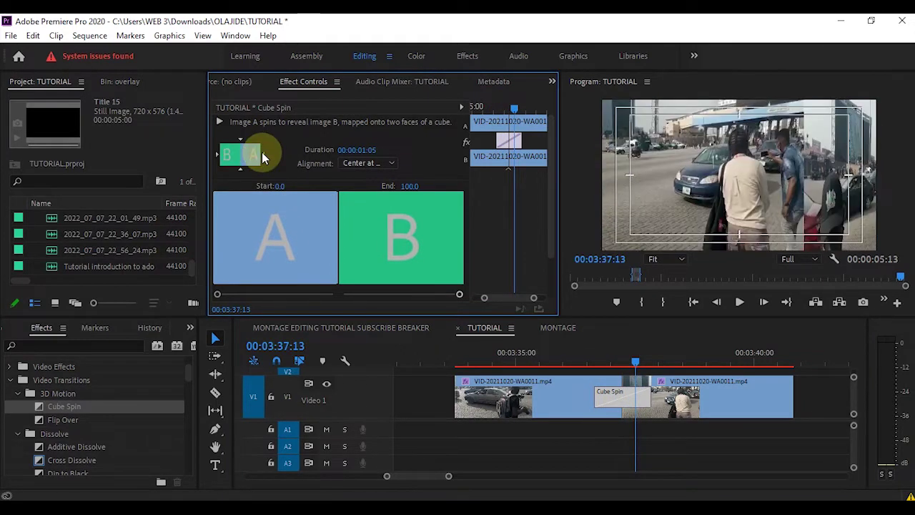
click(599, 365)
mouse_move(599, 365)
mouse_down()
mouse_move(629, 364)
mouse_move(601, 362)
mouse_up()
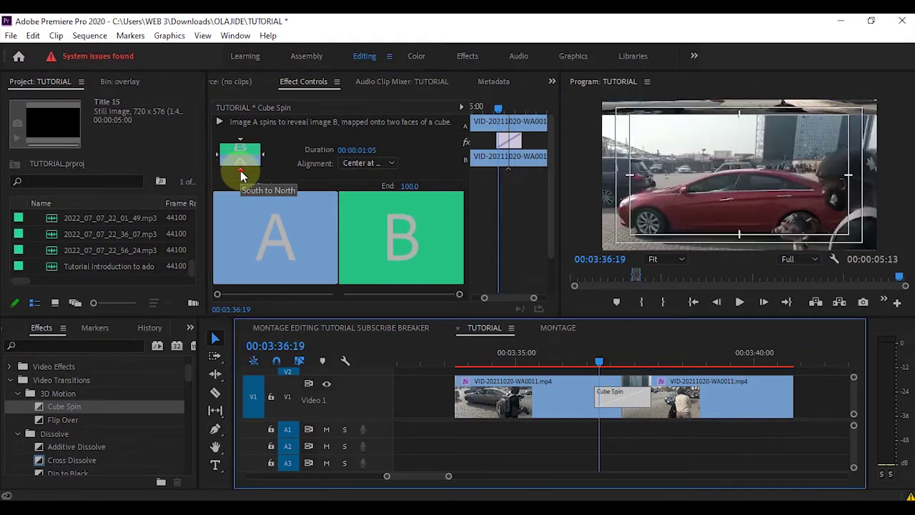
Step: Switch the Cube Spin direction to South to North and scrub through the spin
click(240, 170)
mouse_move(598, 363)
mouse_down()
mouse_move(619, 362)
mouse_move(592, 356)
mouse_up()
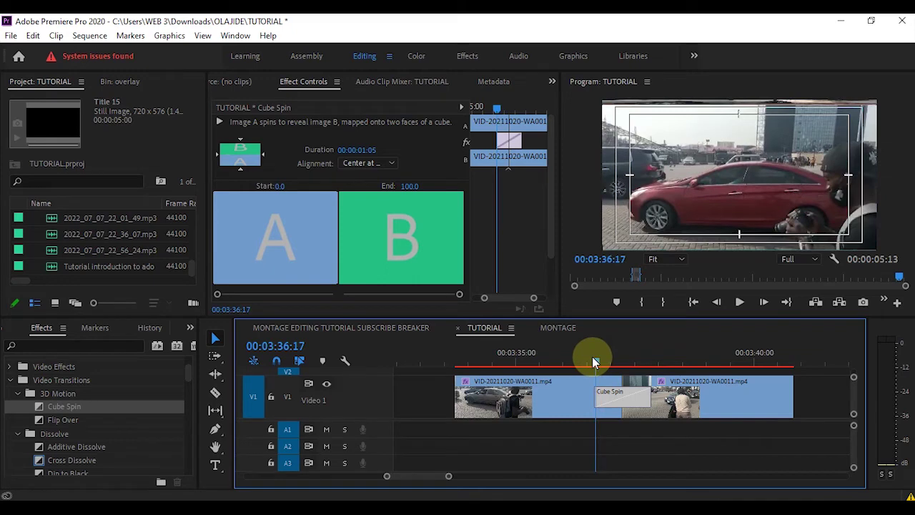
key(Right)
key(Left)
key(Left)
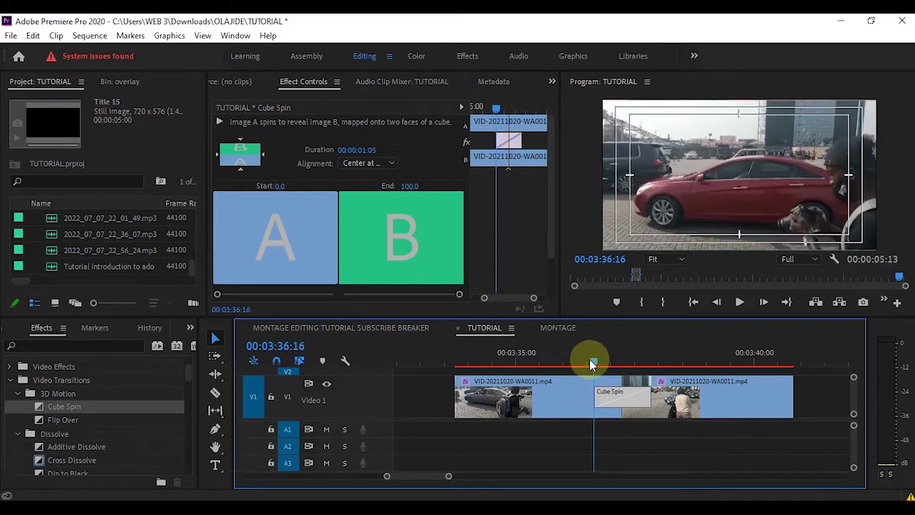
drag(592, 363, 646, 363)
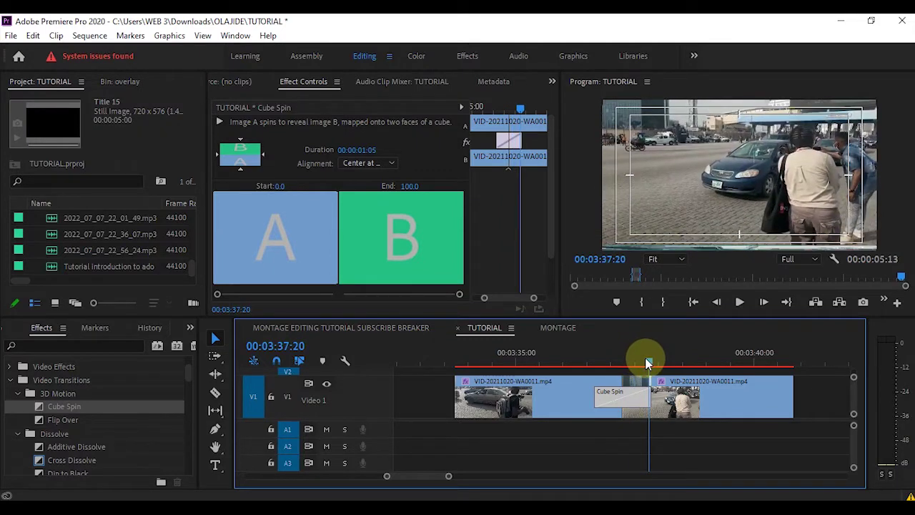
click(241, 168)
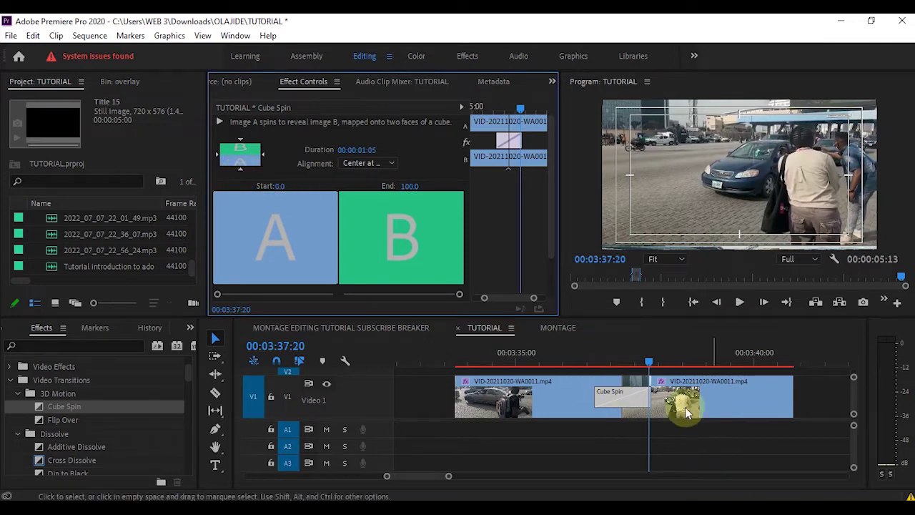
mouse_move(589, 364)
mouse_down()
mouse_move(615, 362)
mouse_move(599, 354)
mouse_up()
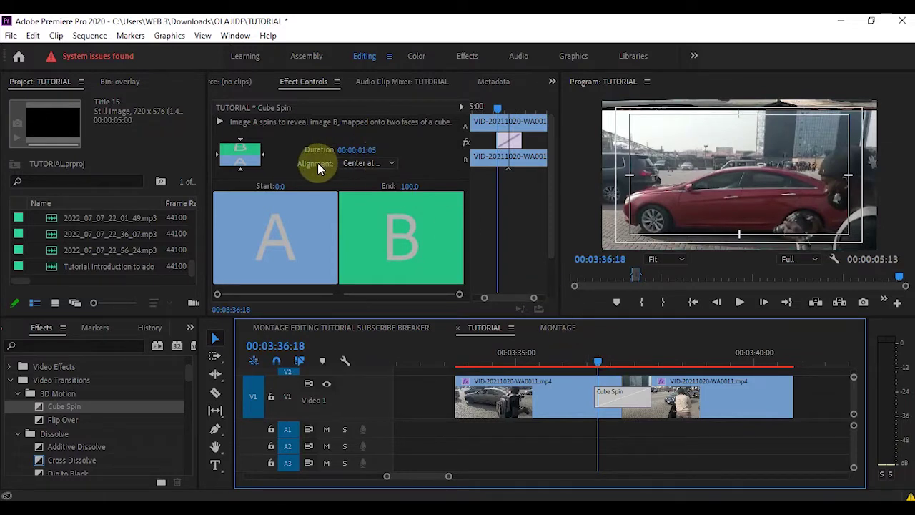
Step: Set the Cube Spin alignment to Start at Cut and preview it
click(393, 165)
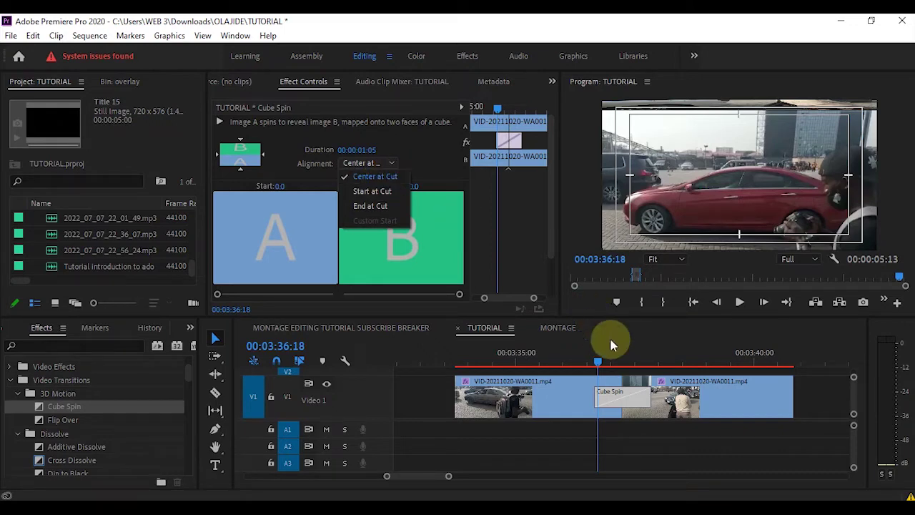
drag(599, 356, 625, 354)
click(391, 163)
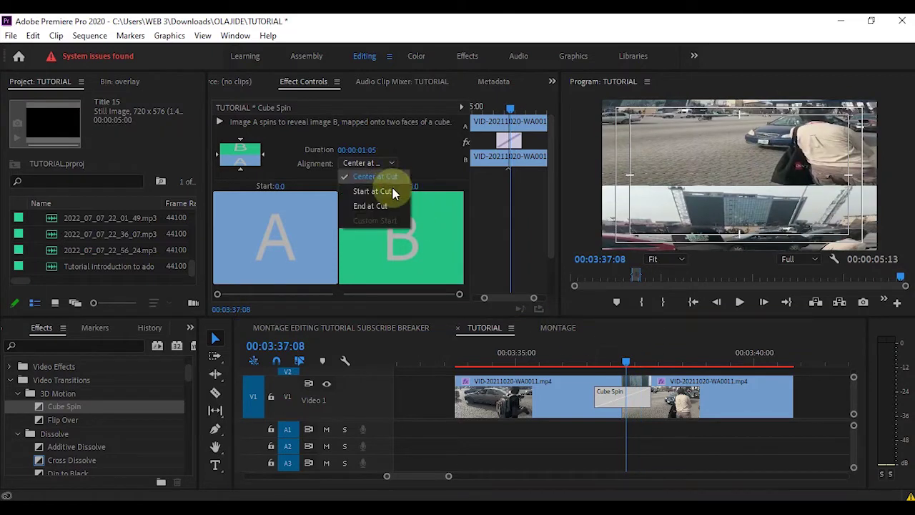
click(393, 193)
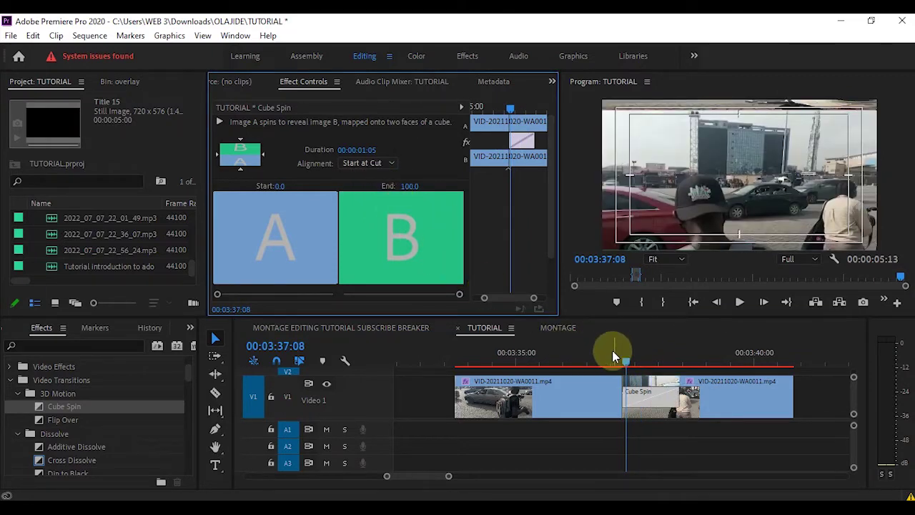
drag(603, 365, 649, 395)
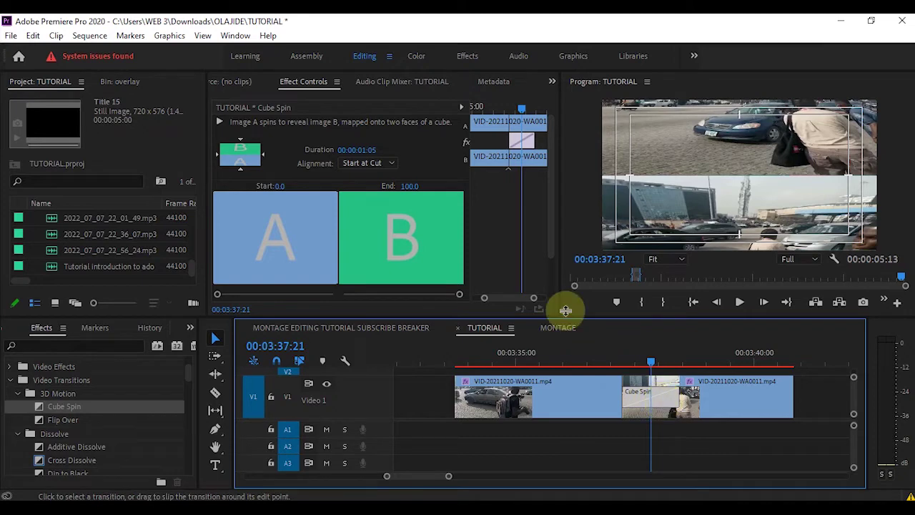
Step: Change the alignment to End at Cut and scrub through the transition
click(367, 163)
click(364, 191)
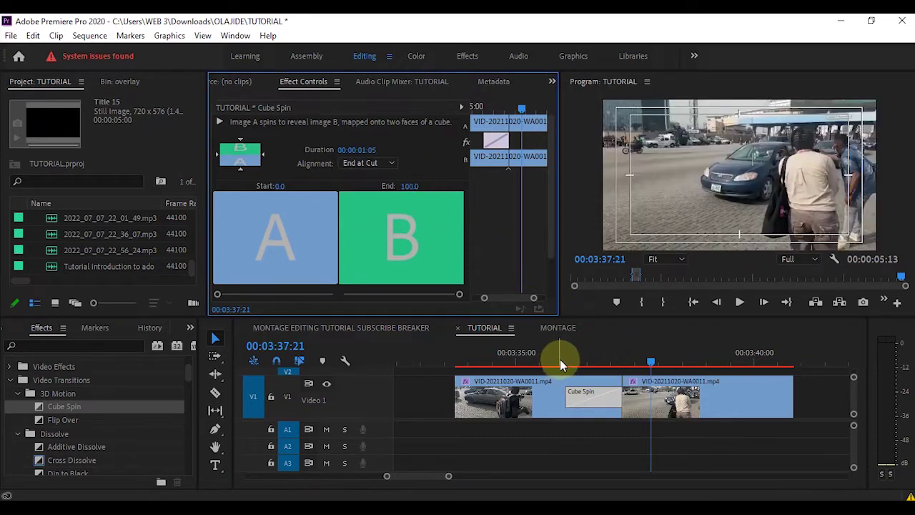
drag(560, 355, 623, 358)
Step: Shorten the Cube Spin duration in Effect Controls and play it back at the cut
click(323, 156)
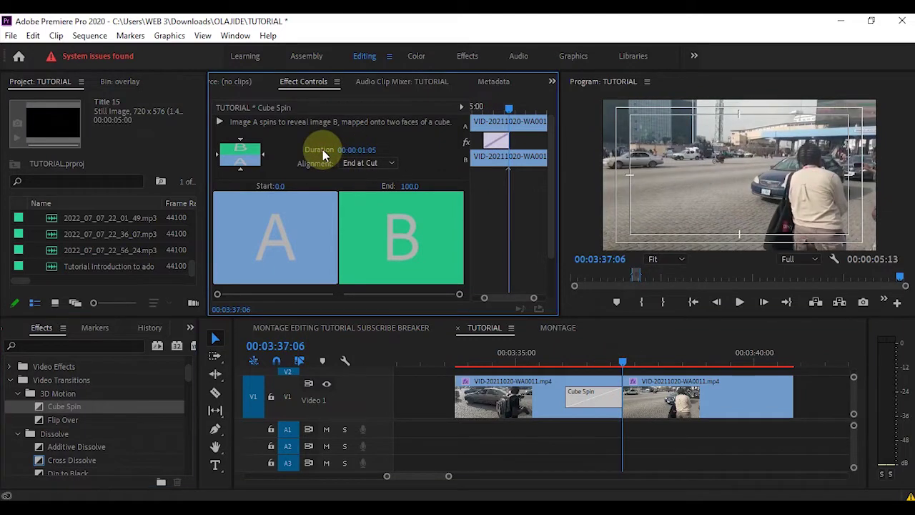
click(484, 324)
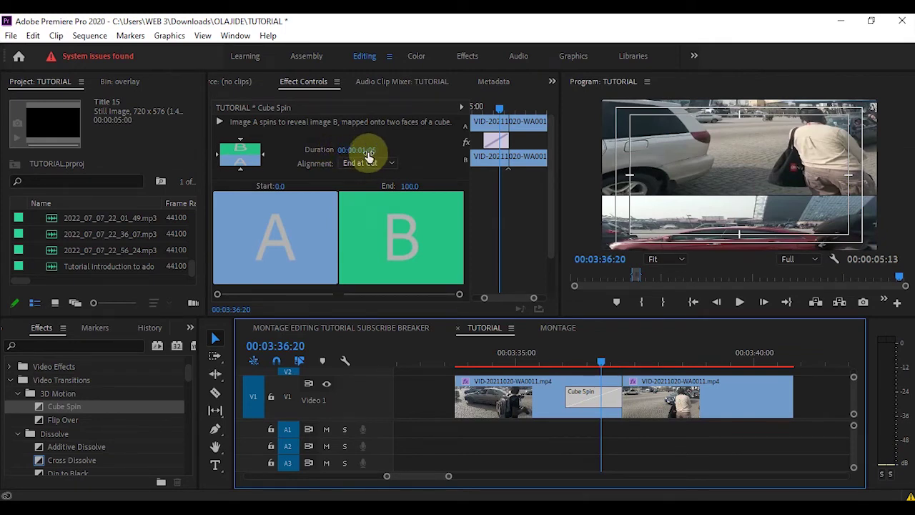
click(364, 158)
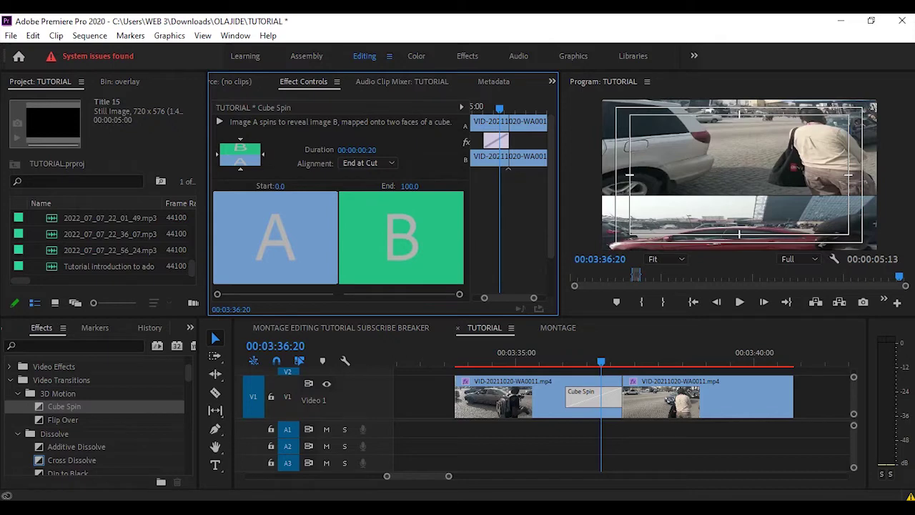
drag(372, 152, 364, 156)
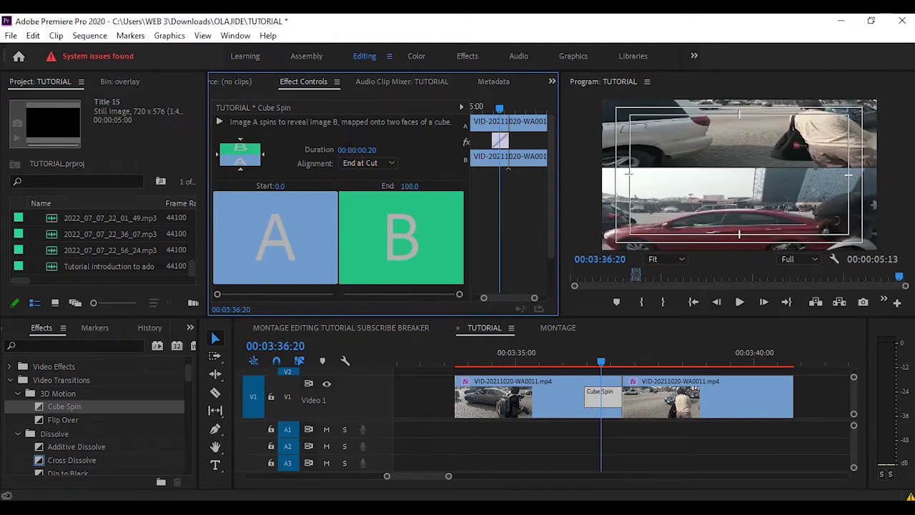
click(377, 163)
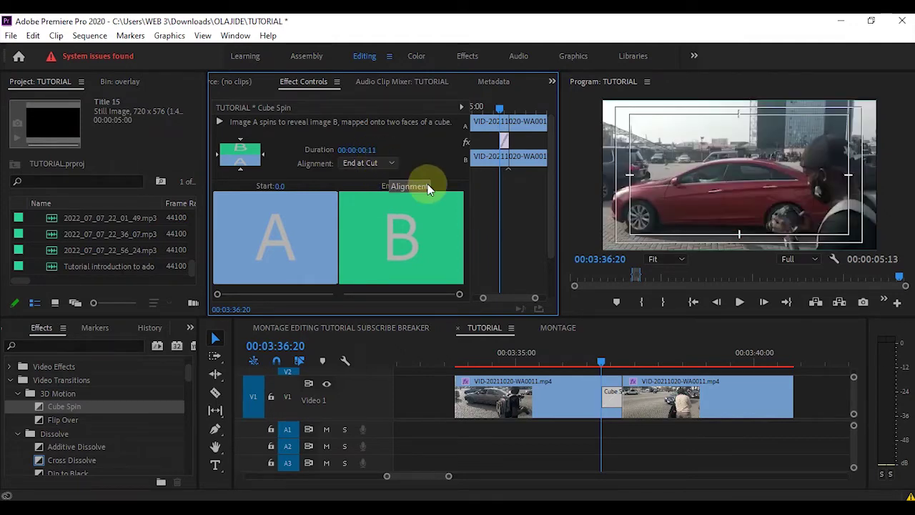
click(602, 361)
key(space)
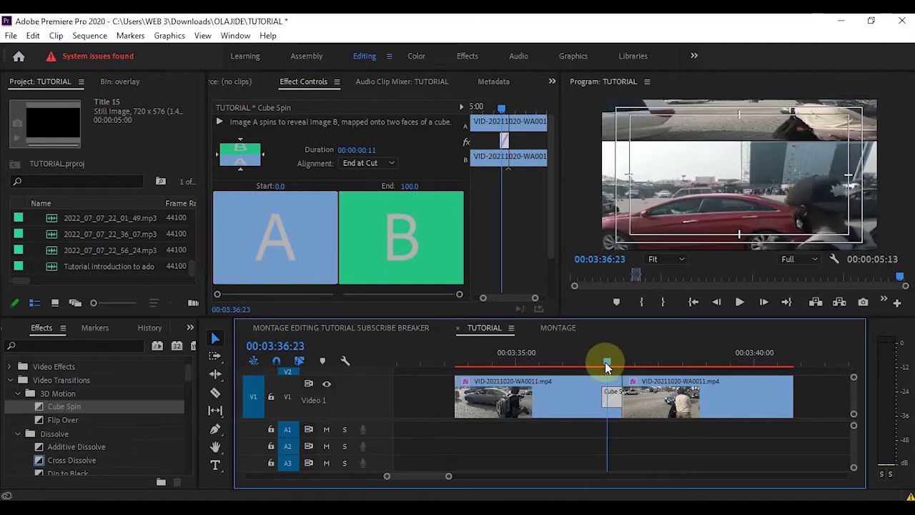
key(space)
key(space)
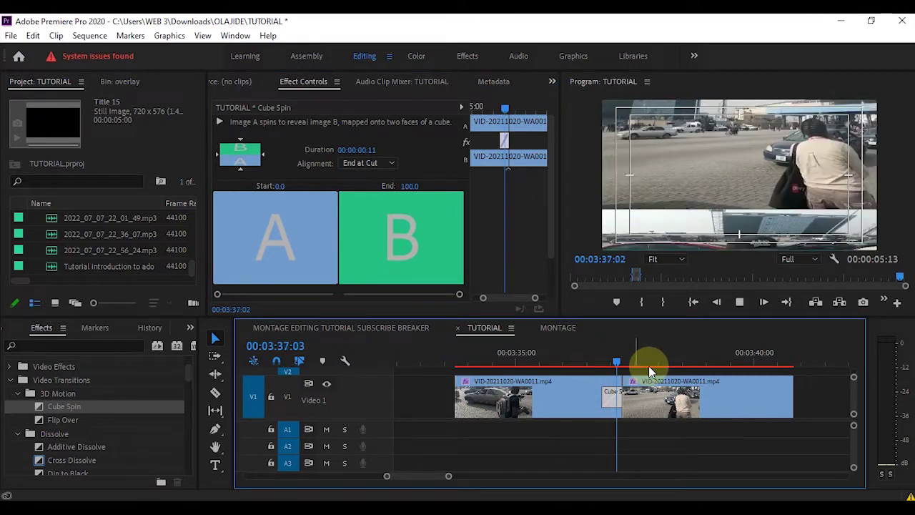
key(space)
key(space)
key(space)
key(space)
key(space)
Step: Lengthen Cube Spin to 00:00:03:22 and preview the result
drag(368, 157, 354, 157)
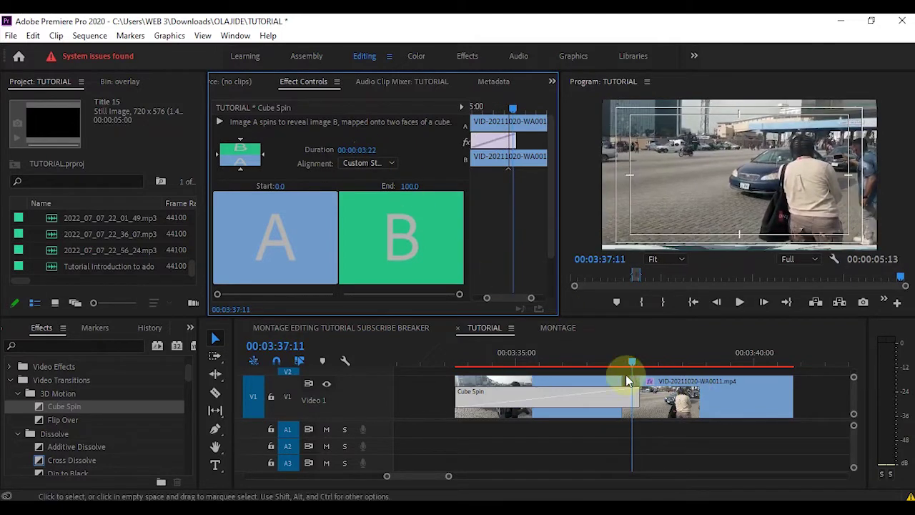
click(465, 362)
key(space)
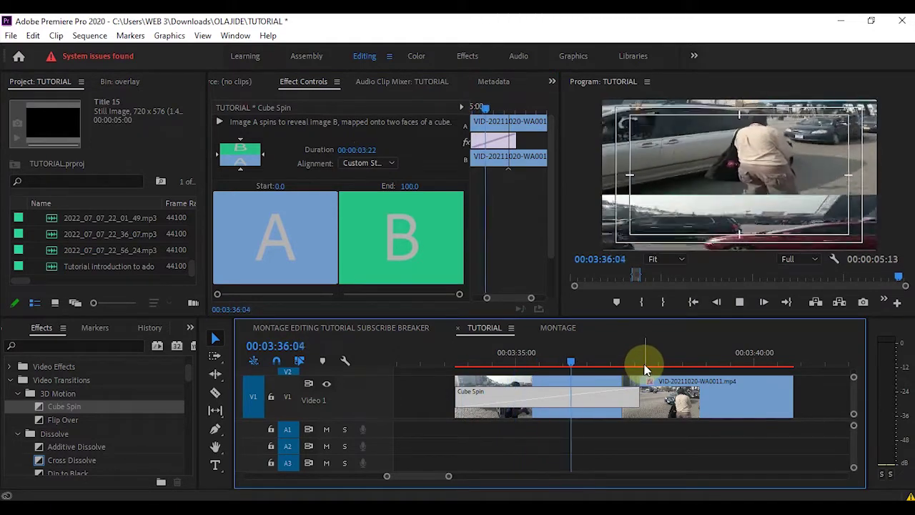
key(space)
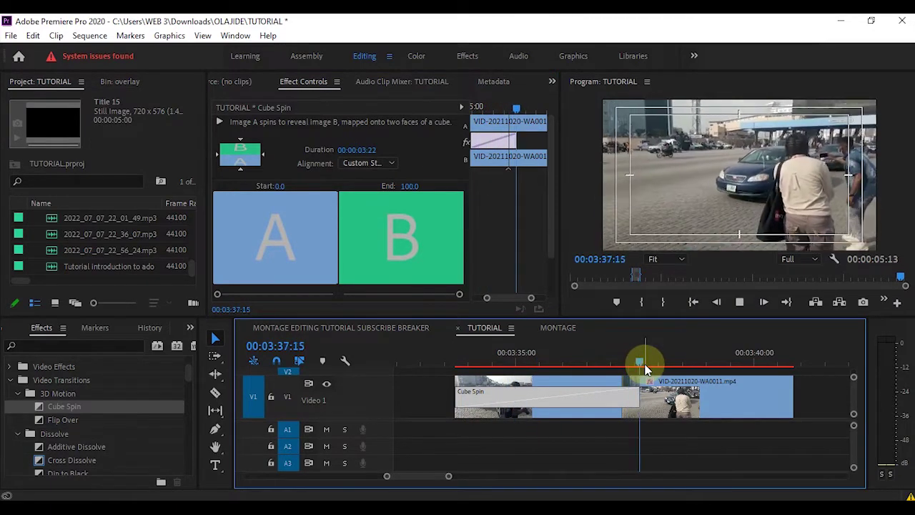
drag(605, 363, 611, 366)
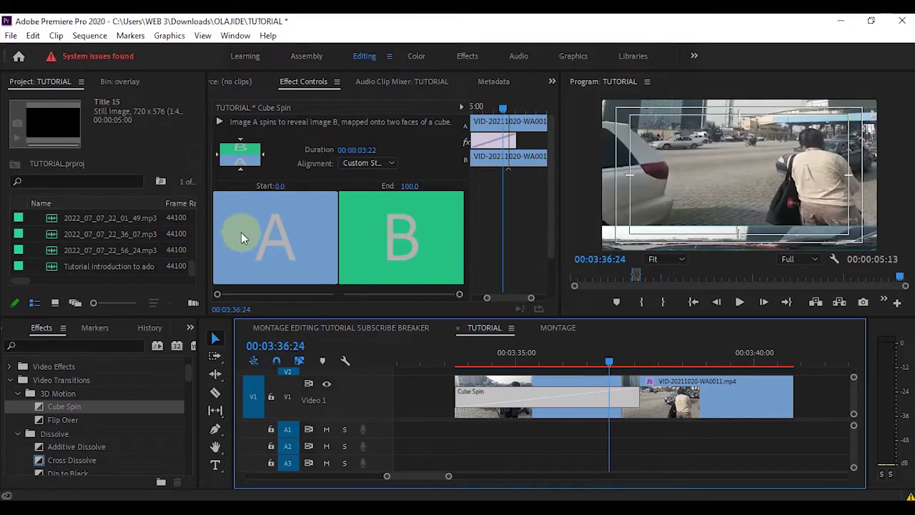
click(600, 405)
Step: Replace Cube Spin with Flip Over, preview it, then delete it
key(Delete)
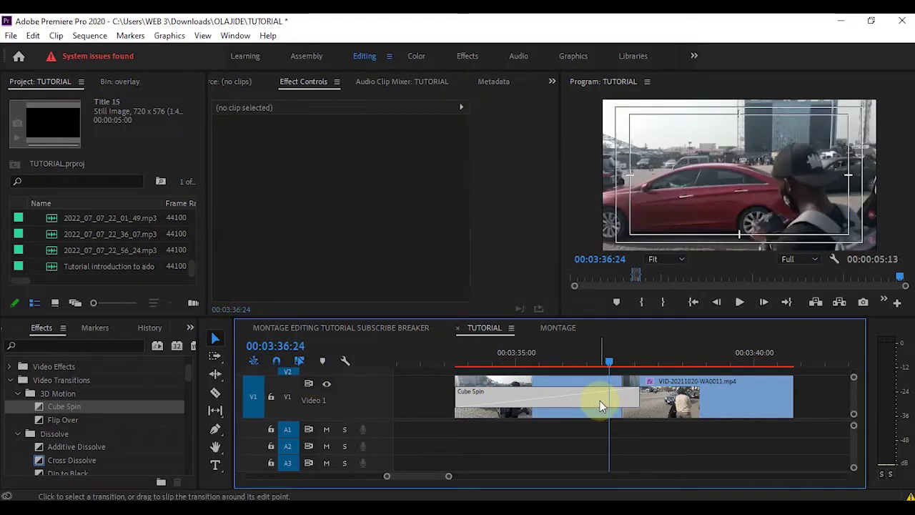
drag(49, 423, 622, 399)
drag(623, 350, 579, 351)
key(space)
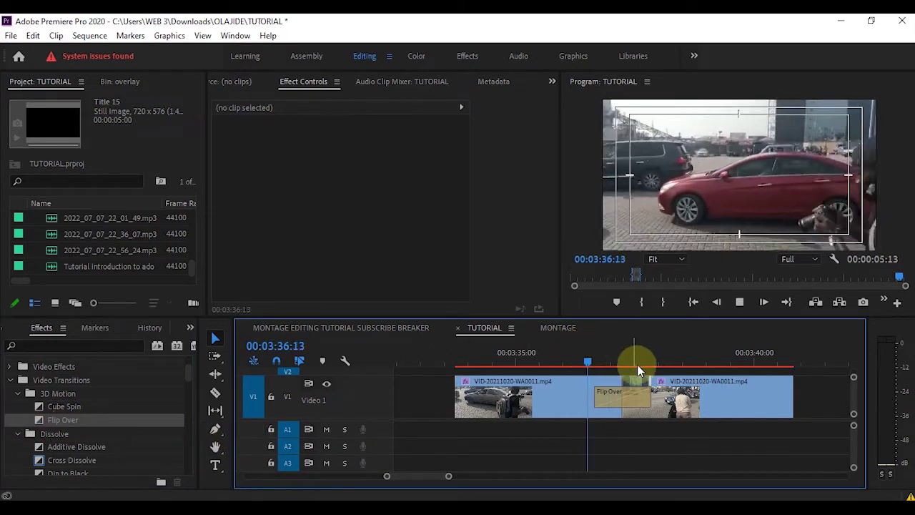
key(space)
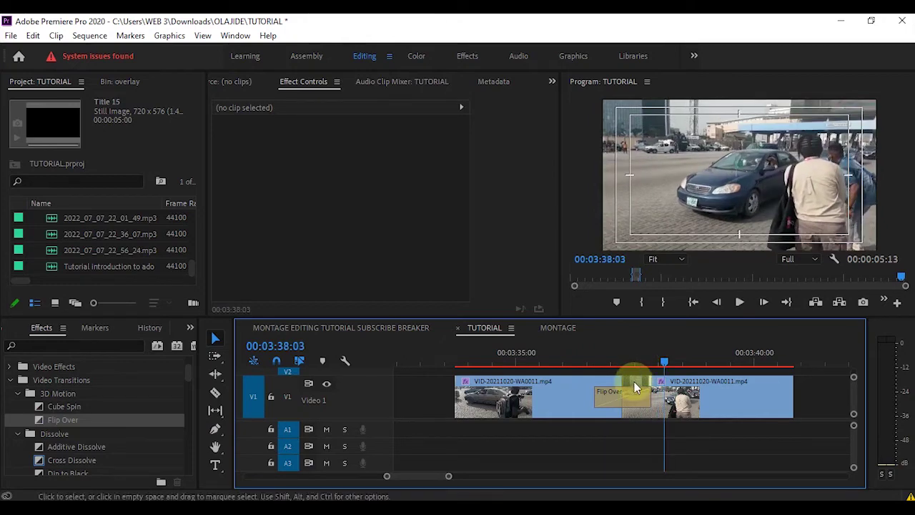
click(646, 408)
click(639, 409)
key(Delete)
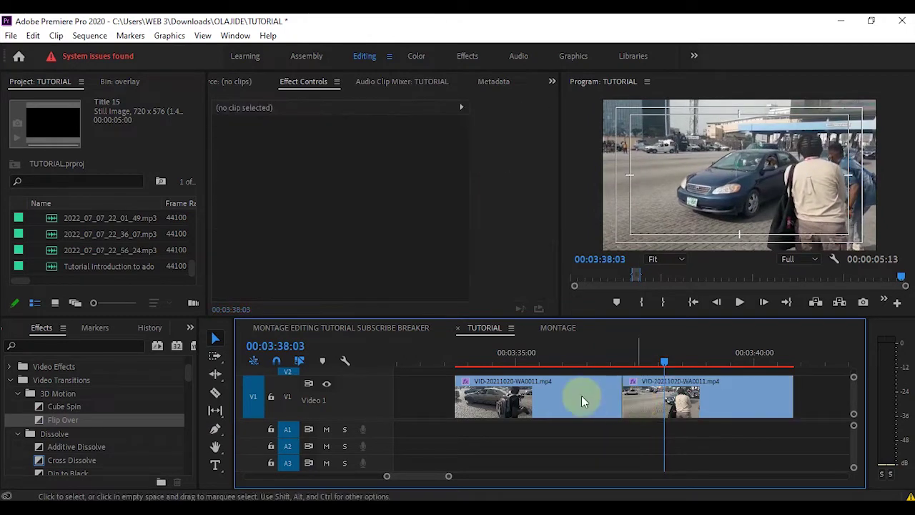
Step: Apply the Cross Dissolve transition to the cut between the clips
click(188, 371)
scroll(188, 371, down, 2)
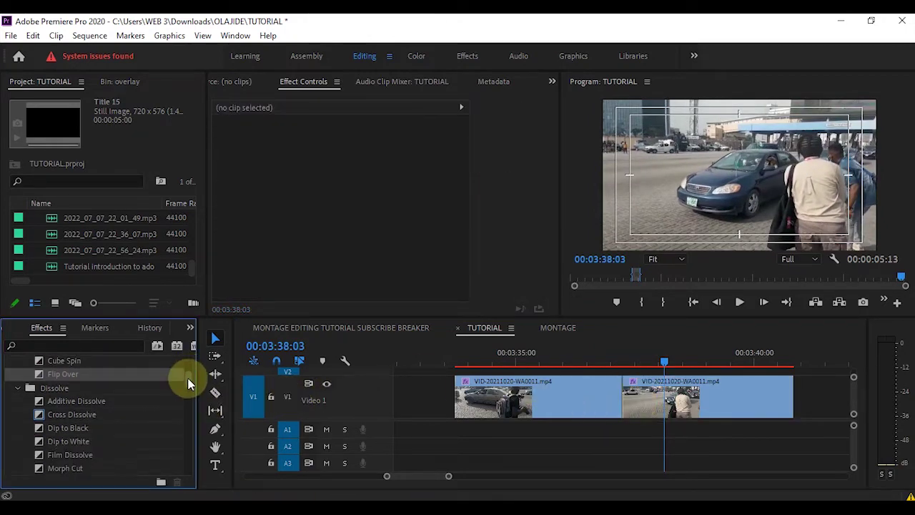
click(81, 405)
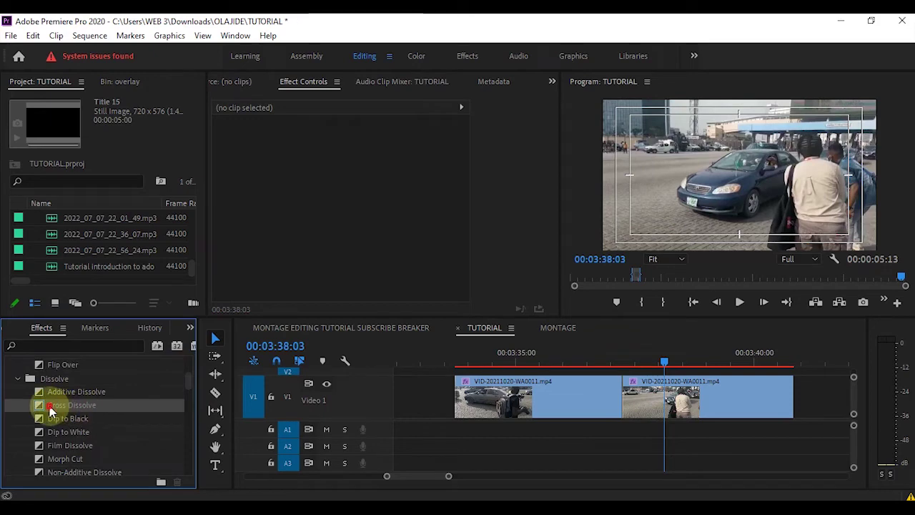
drag(50, 411, 607, 394)
Step: Play and scrub through the Cross Dissolve to watch the clips blend
click(590, 356)
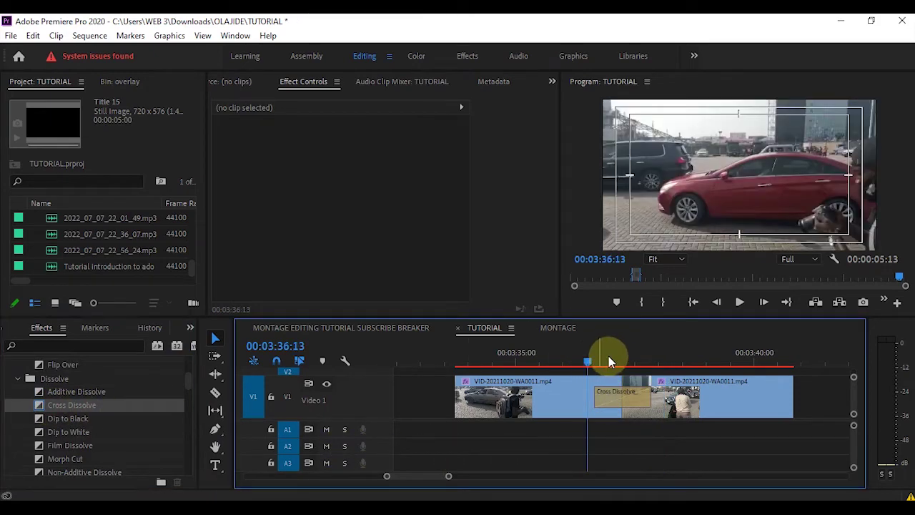
key(space)
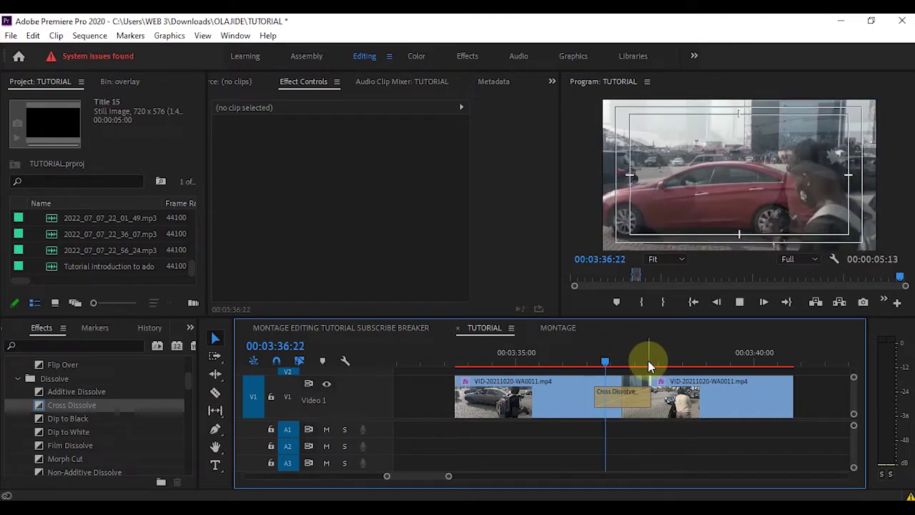
click(591, 360)
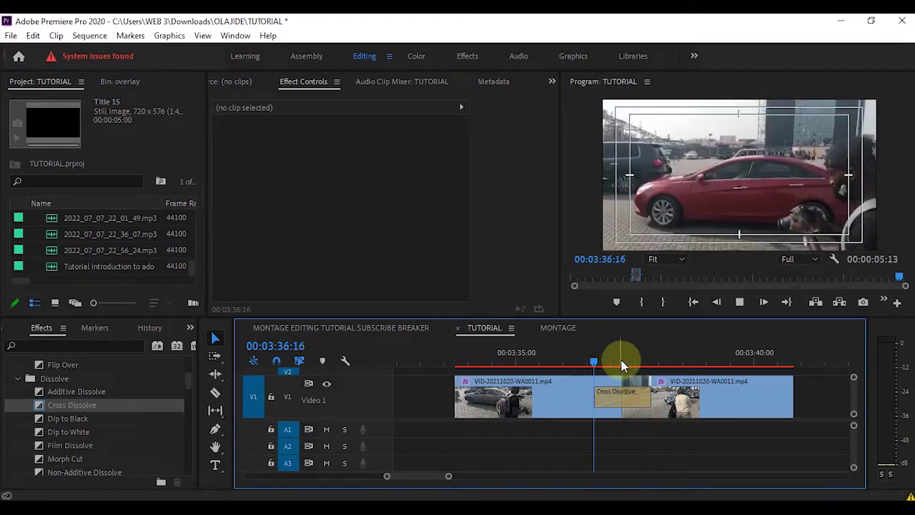
click(591, 356)
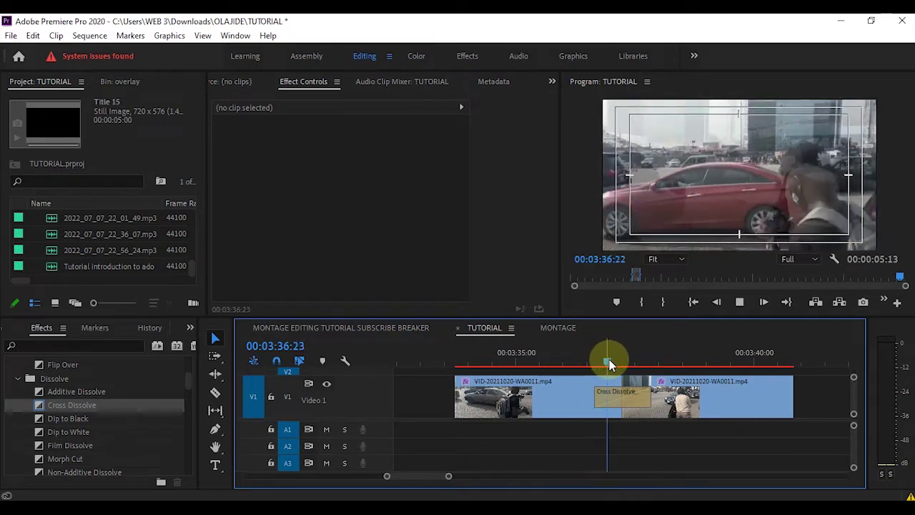
click(568, 355)
click(570, 357)
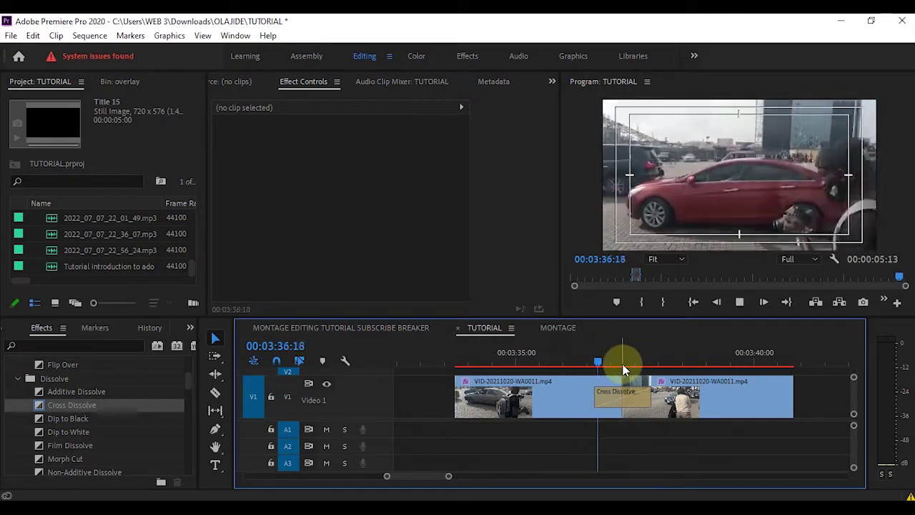
click(598, 361)
key(space)
drag(614, 361, 647, 367)
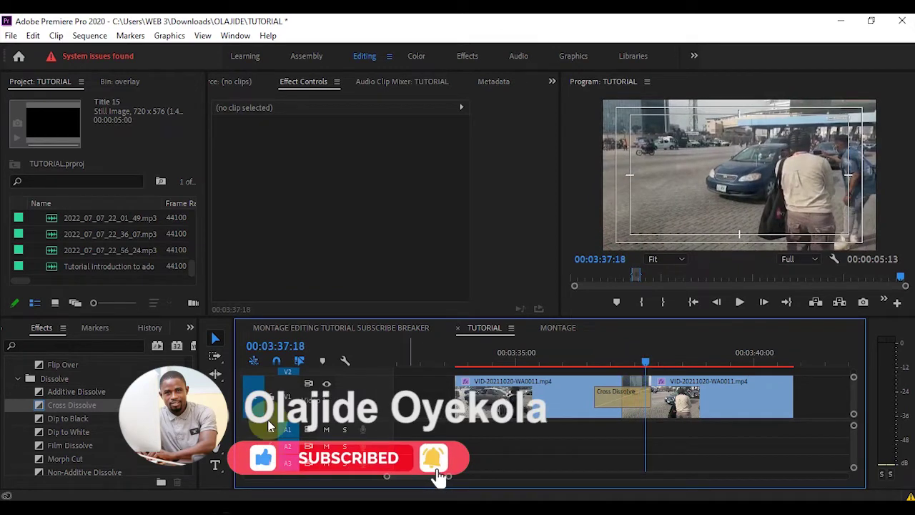
Step: Shorten the Cross Dissolve duration and preview the result at the cut
click(676, 465)
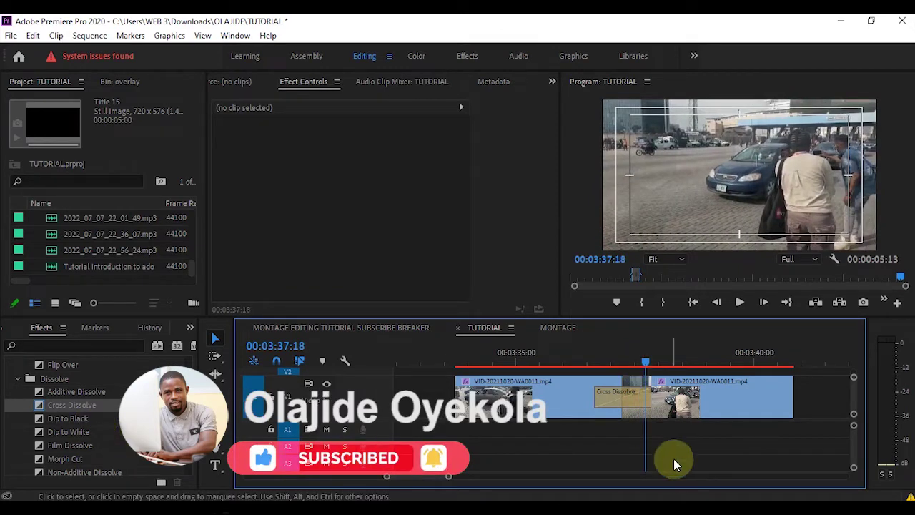
click(605, 397)
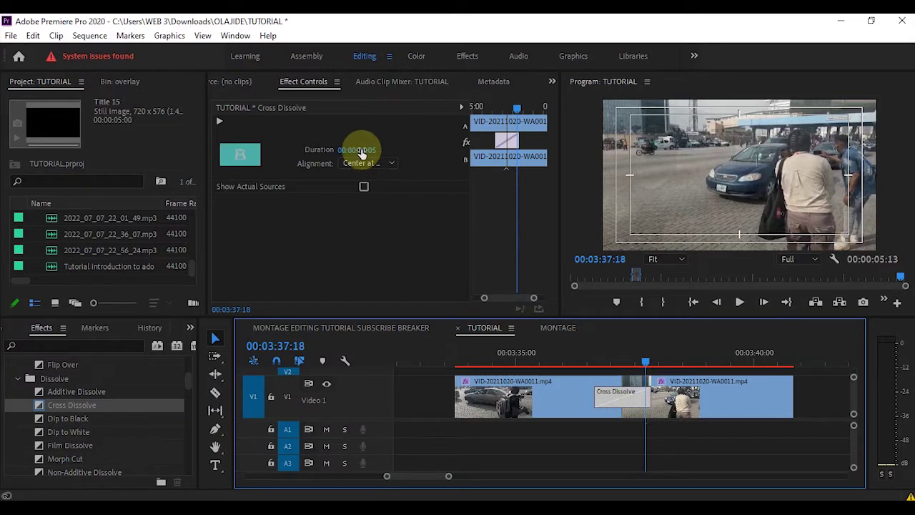
drag(364, 152, 356, 153)
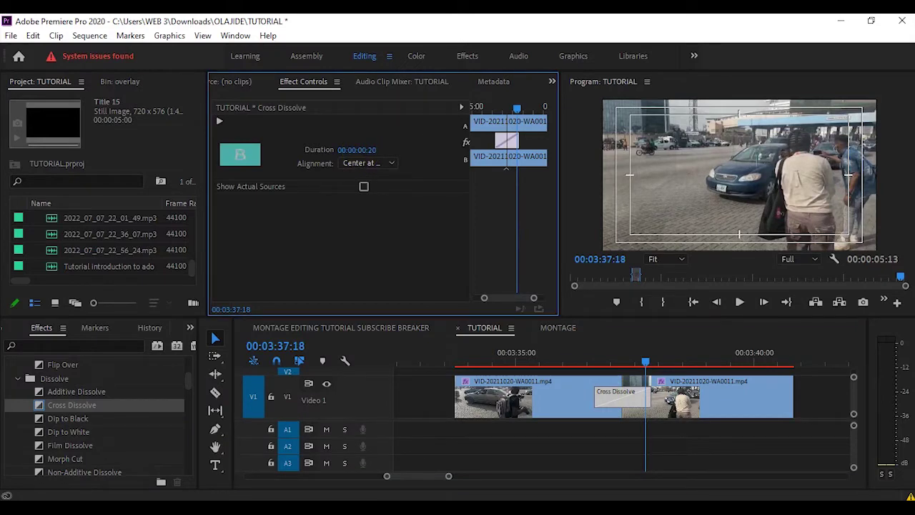
click(489, 240)
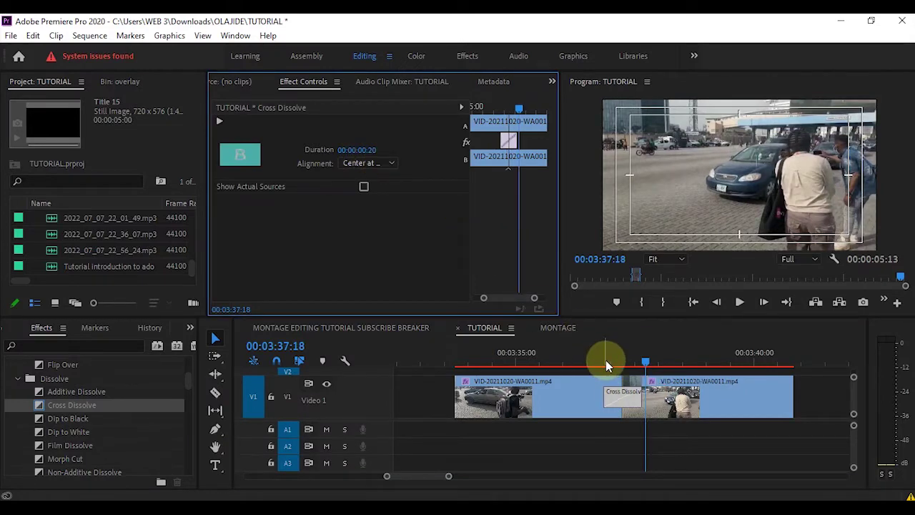
click(606, 360)
key(space)
Step: Try End at Cut, Start at Cut and Center at Cut alignments for the dissolve
click(387, 164)
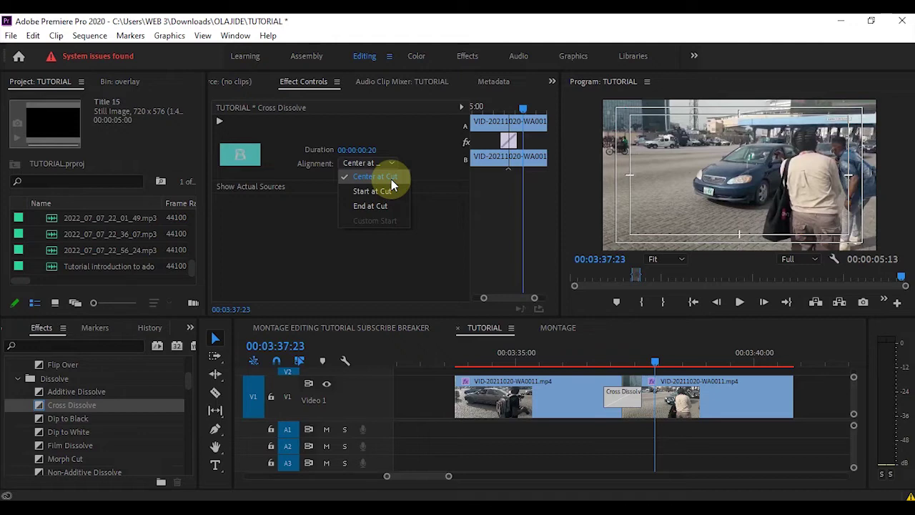
click(392, 179)
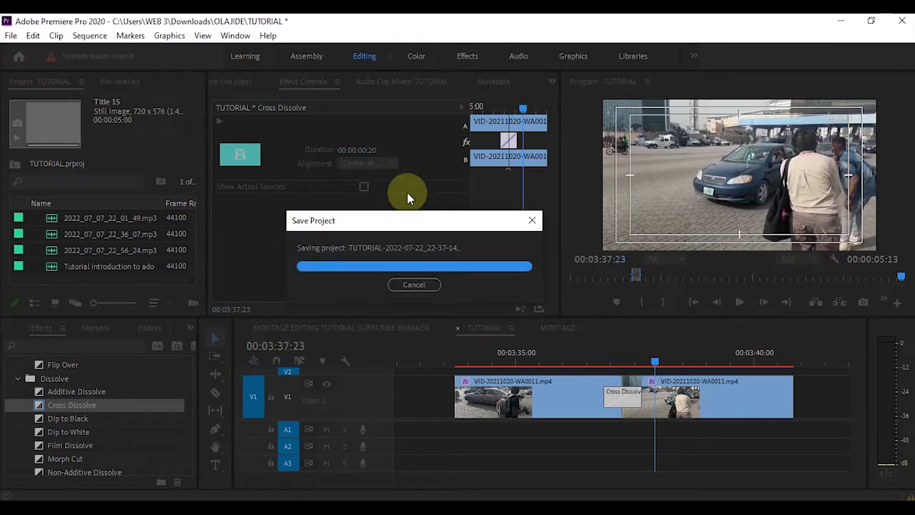
click(392, 165)
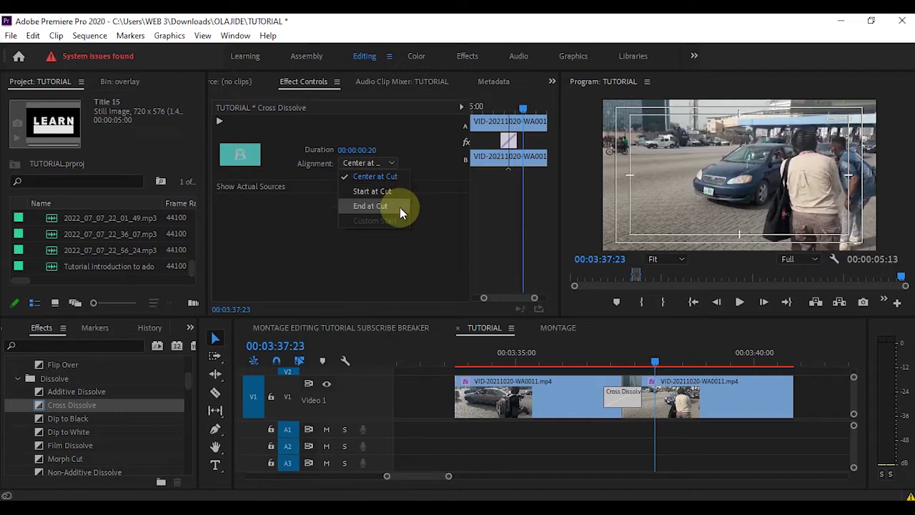
click(399, 208)
drag(589, 361, 653, 363)
click(390, 164)
click(390, 191)
click(374, 163)
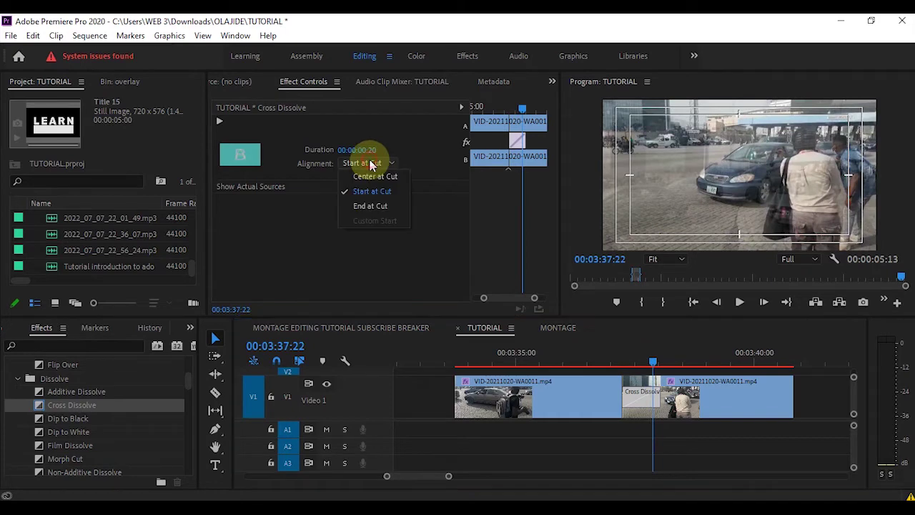
click(375, 177)
drag(607, 357, 632, 357)
Step: Lengthen the dissolve to 00:00:03:09, then shorten it to 00:00:01:00
drag(375, 152, 613, 334)
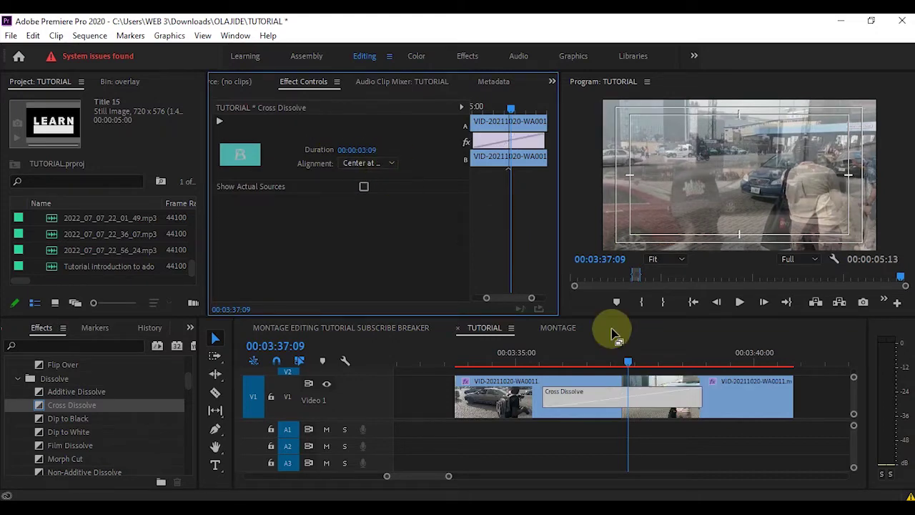
drag(556, 361, 645, 363)
drag(364, 153, 350, 153)
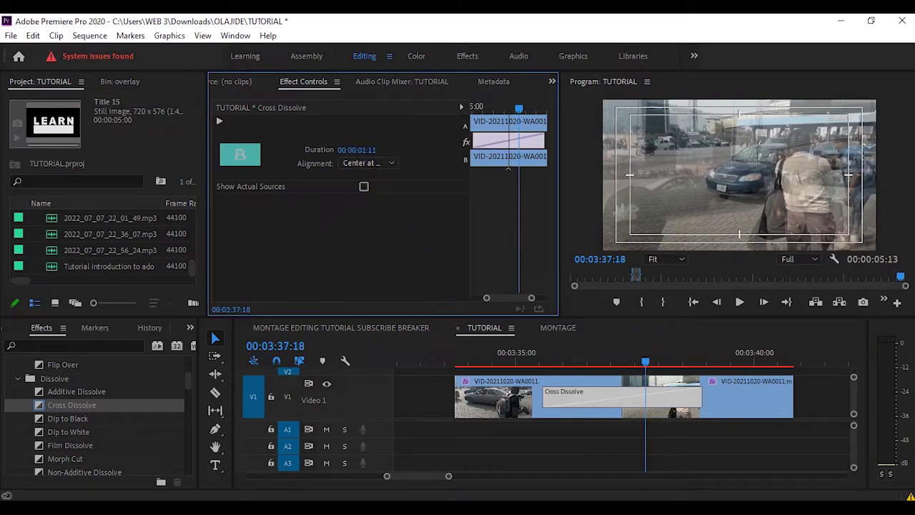
Step: Delete the Cross Dissolve transition, leaving a plain cut
click(81, 424)
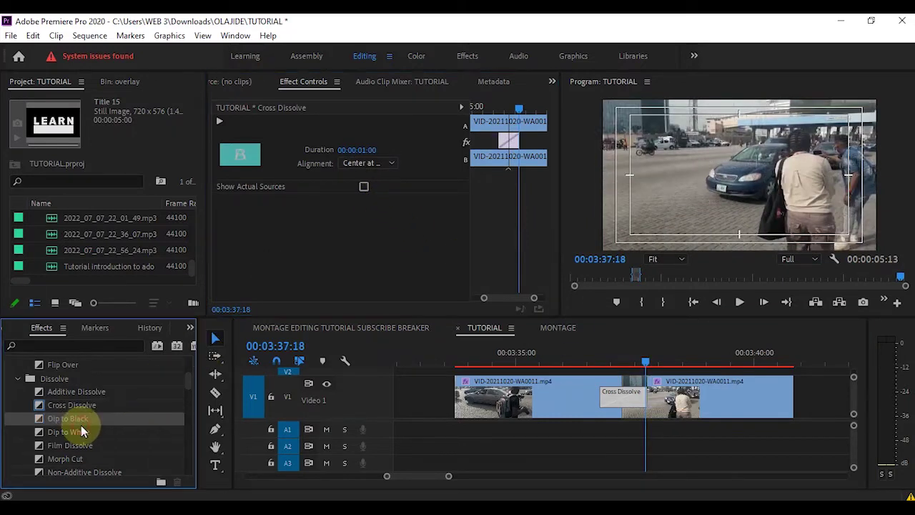
click(625, 402)
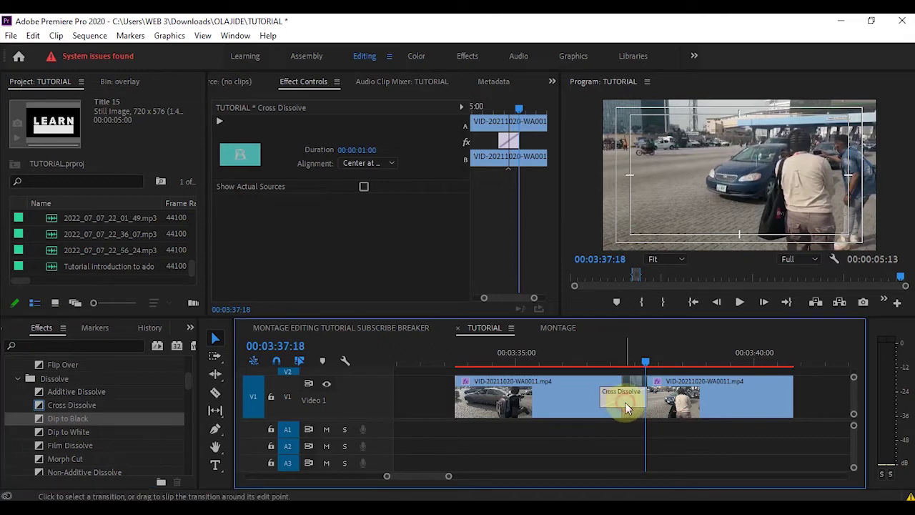
key(Delete)
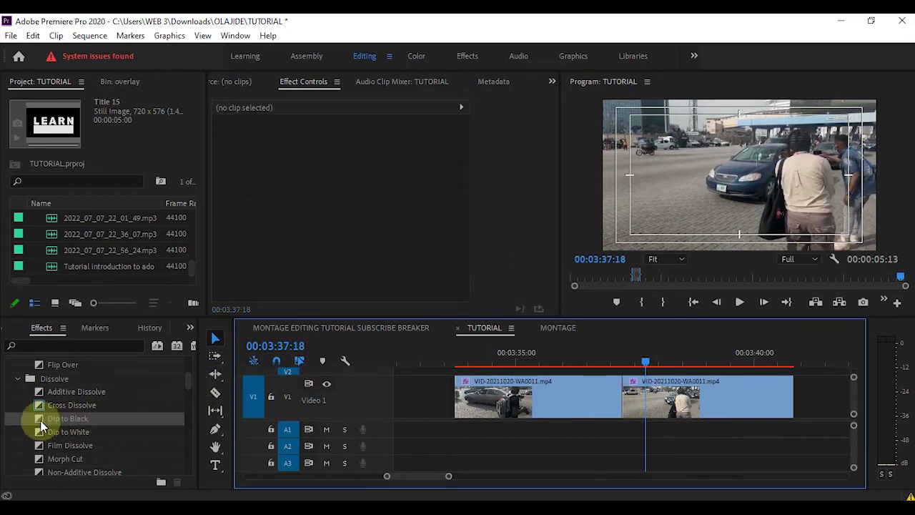
drag(40, 426, 608, 421)
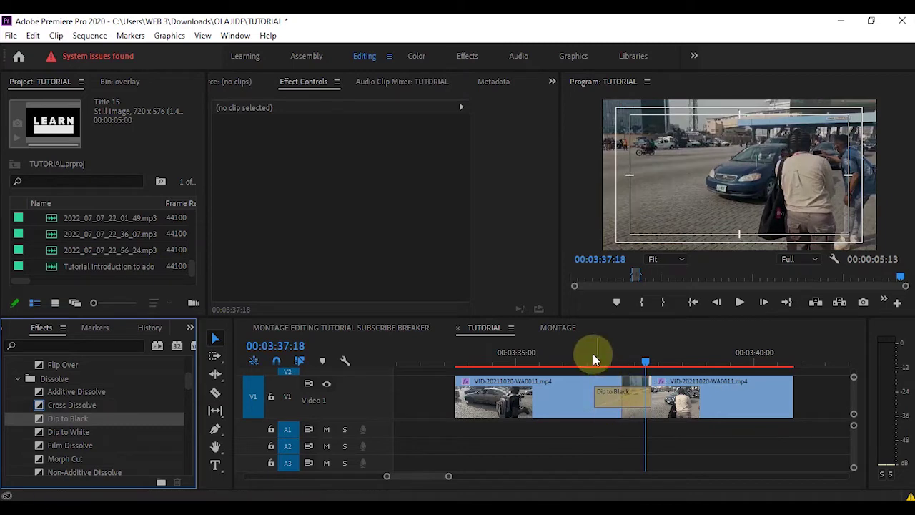
click(591, 353)
key(space)
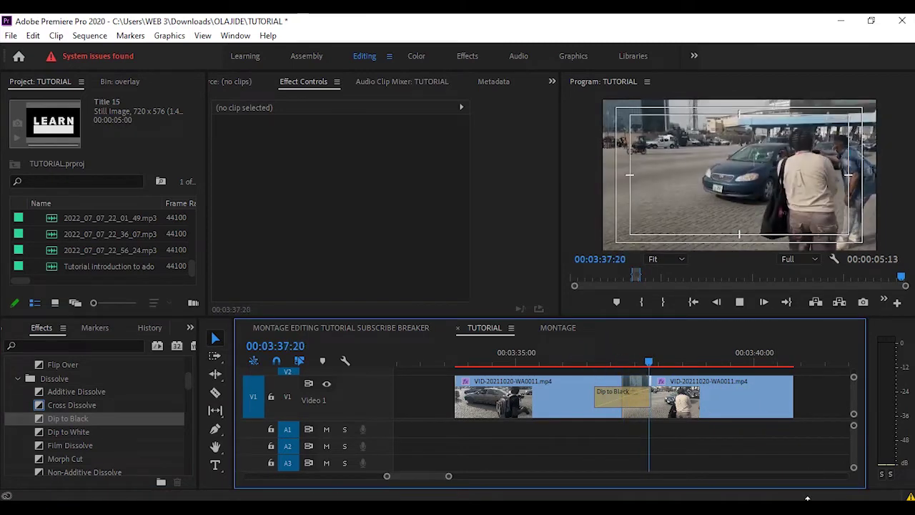
click(593, 359)
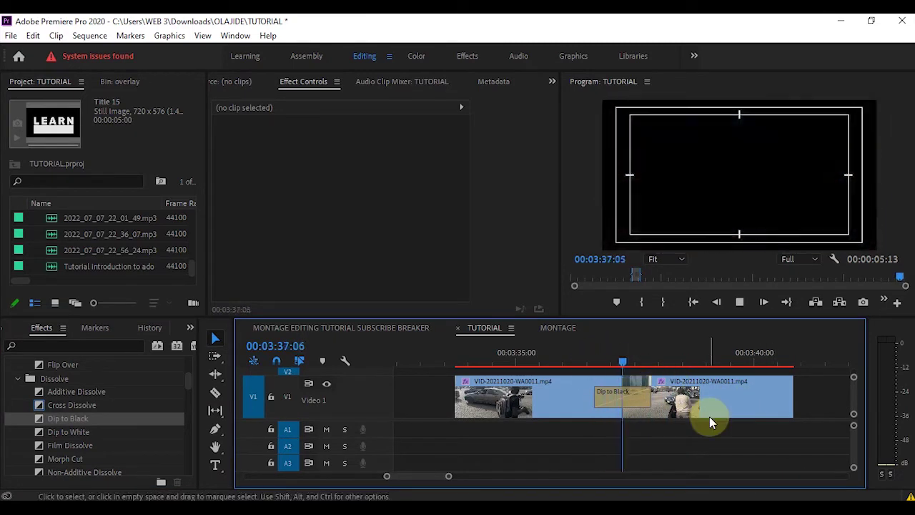
click(593, 353)
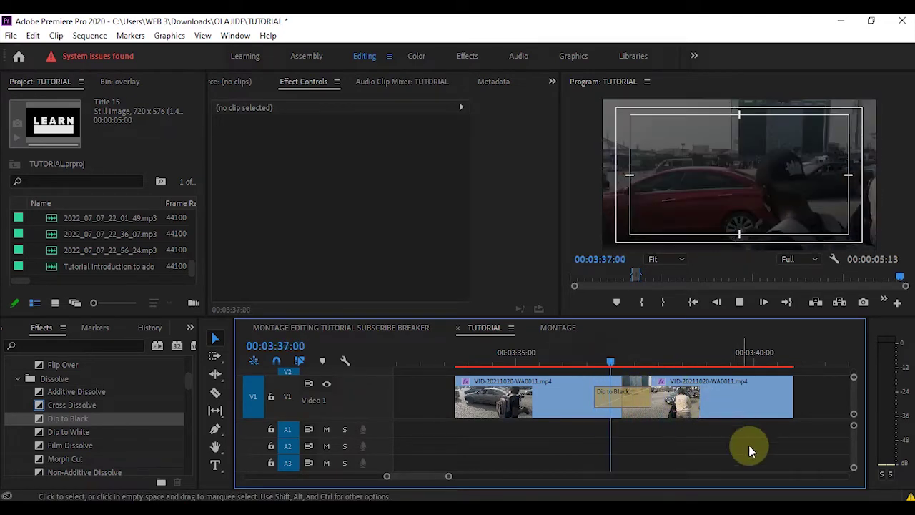
click(584, 353)
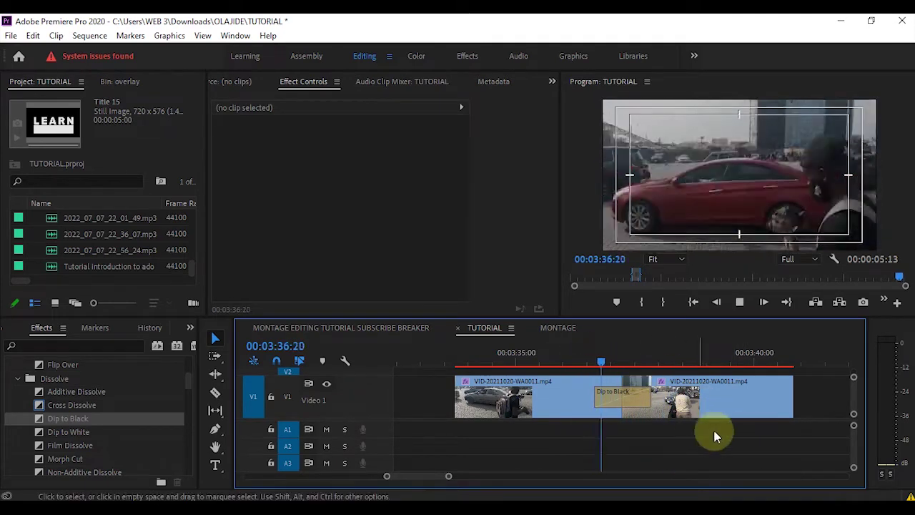
click(594, 353)
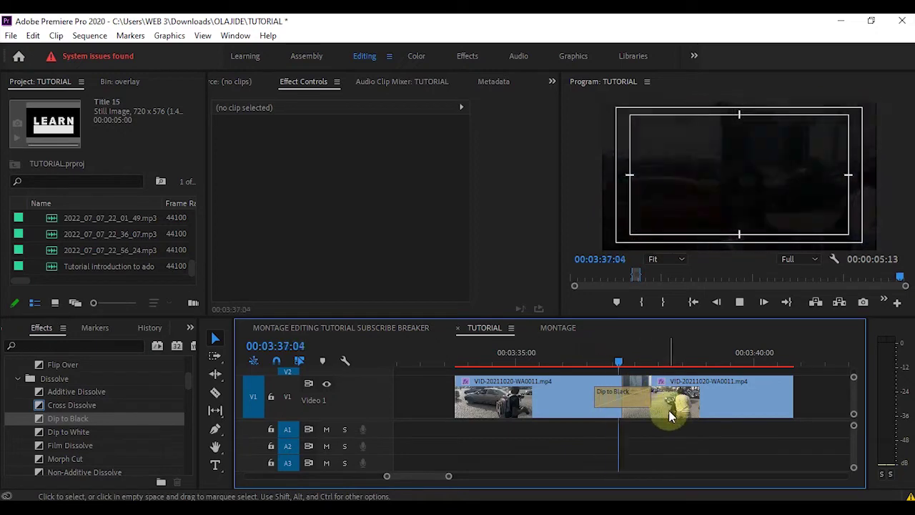
key(space)
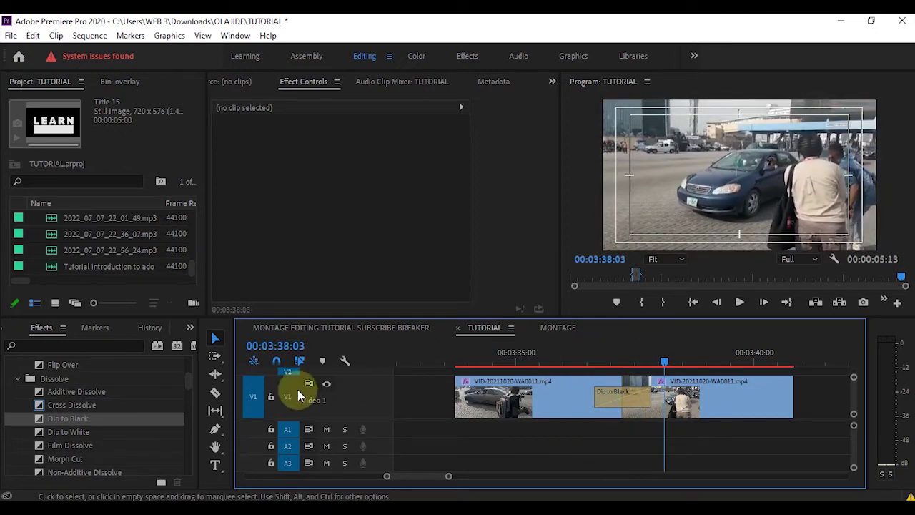
click(626, 404)
click(375, 164)
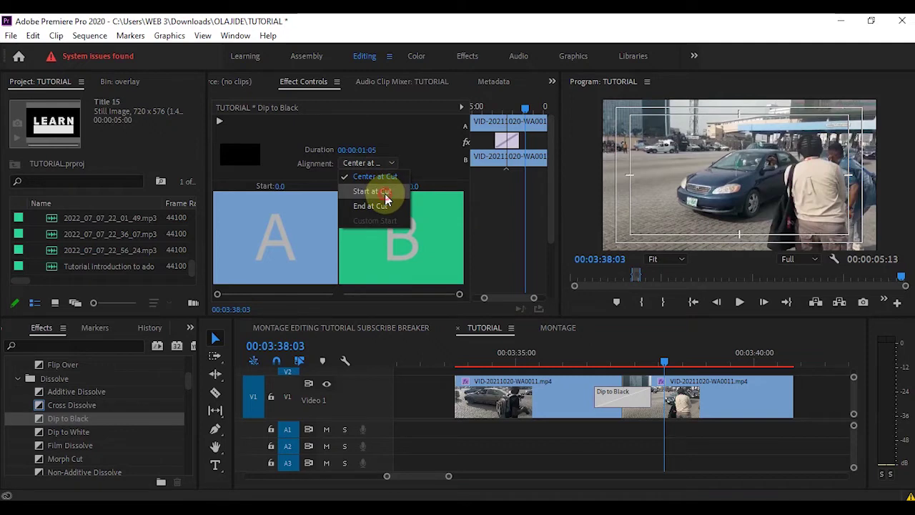
click(385, 193)
click(389, 166)
click(389, 209)
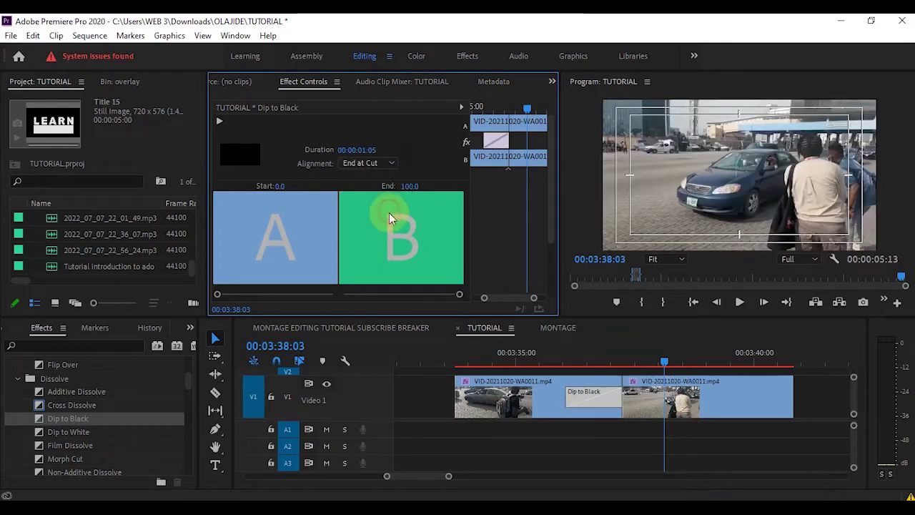
click(395, 162)
click(402, 181)
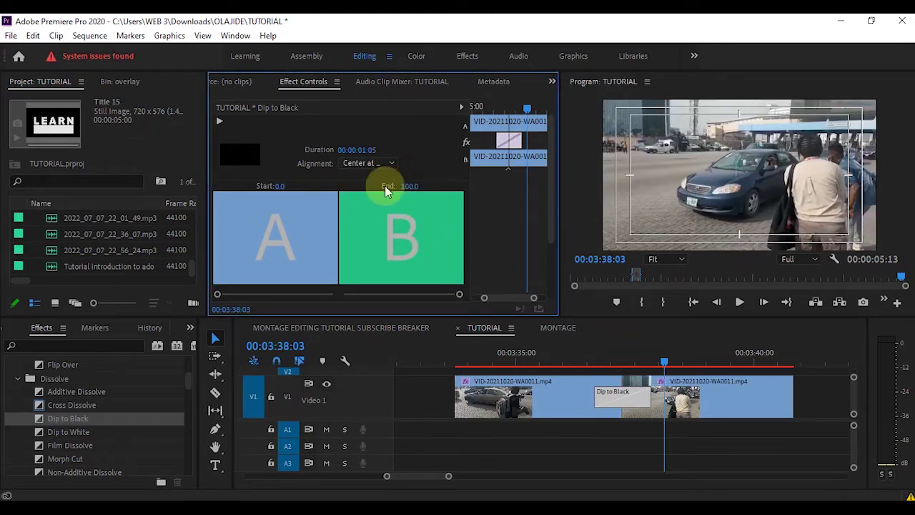
drag(579, 358, 618, 363)
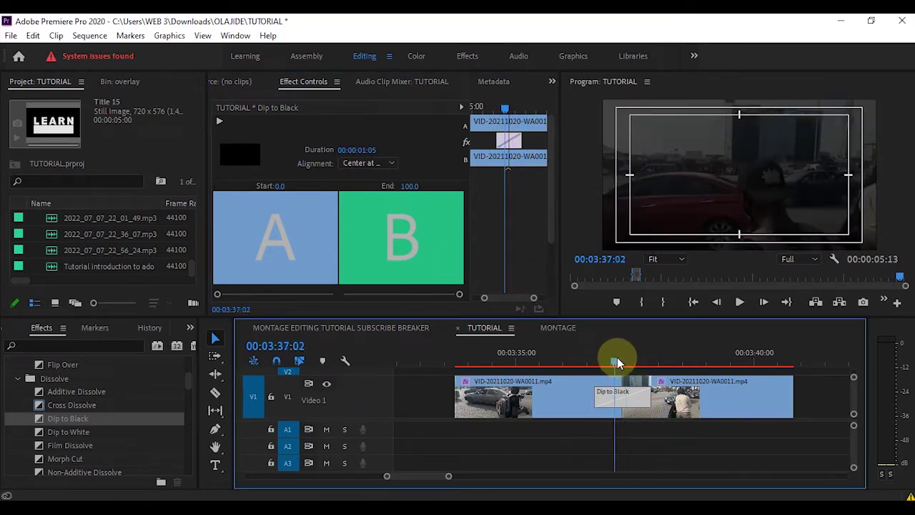
click(360, 152)
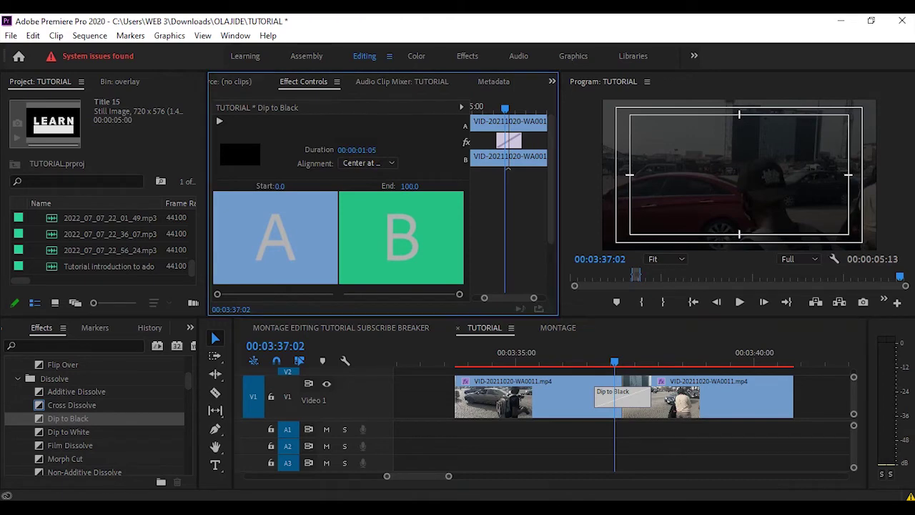
drag(360, 151, 378, 198)
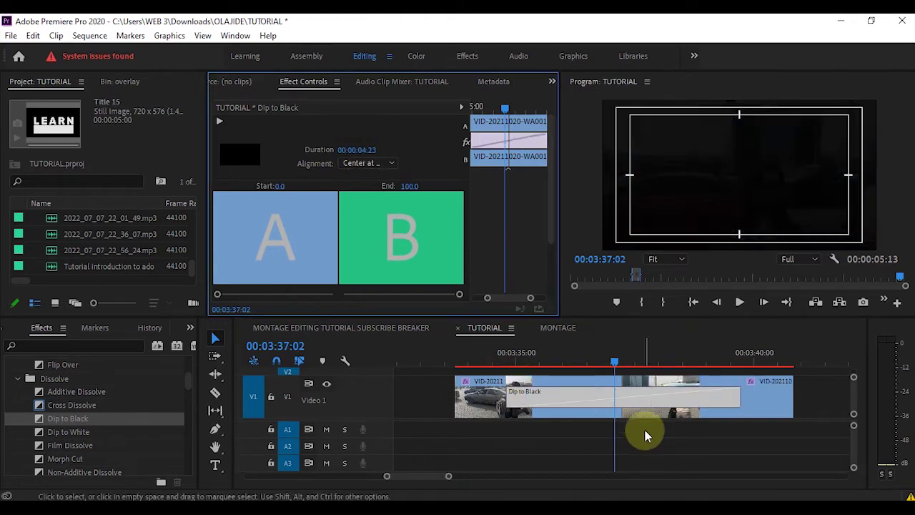
click(579, 403)
key(Delete)
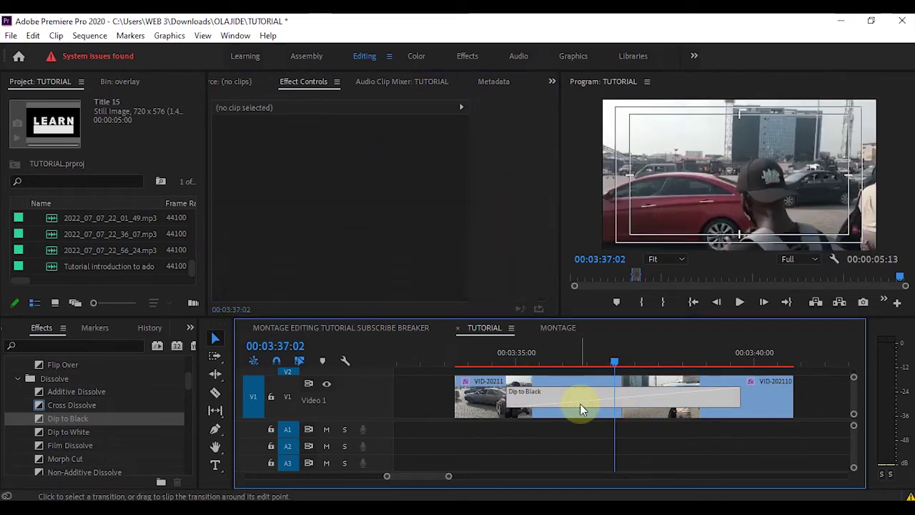
click(72, 432)
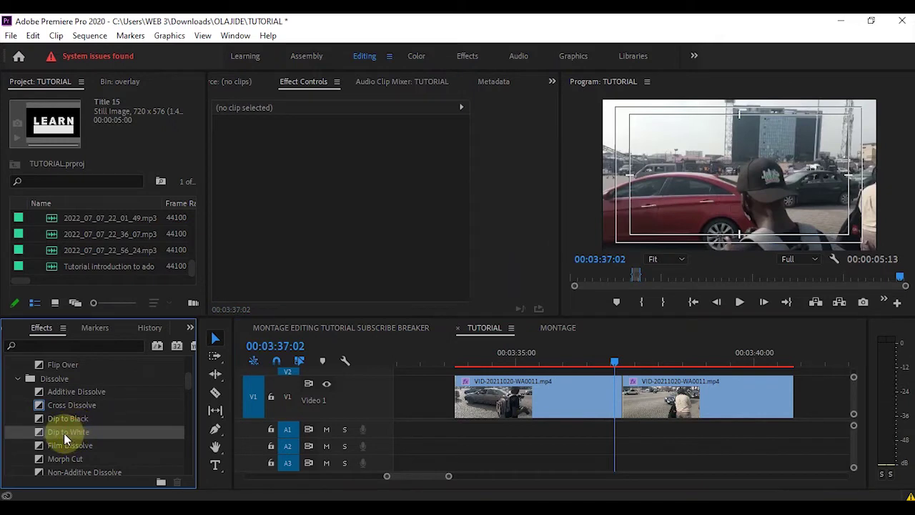
drag(68, 434, 620, 402)
click(580, 348)
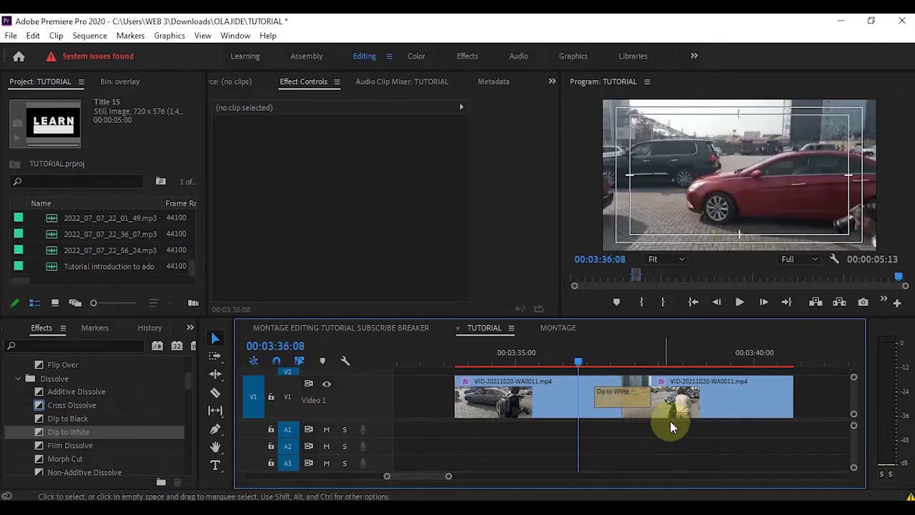
key(space)
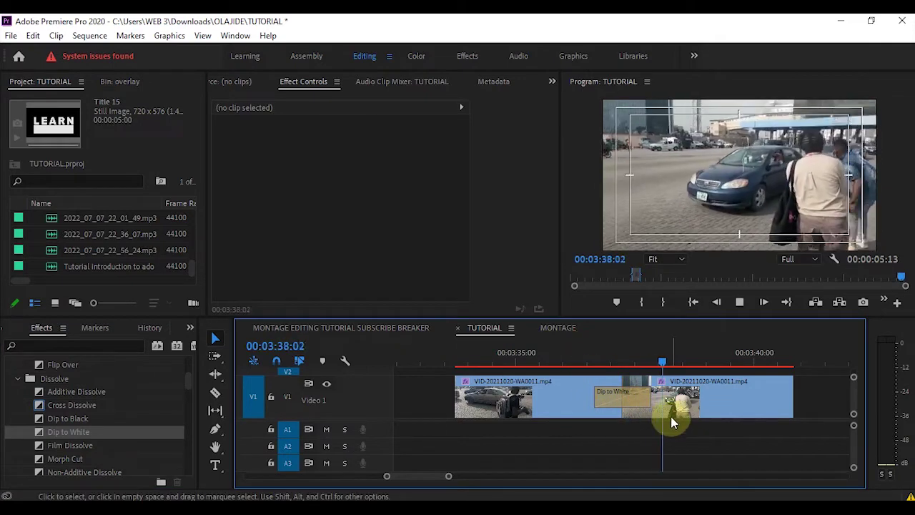
click(596, 354)
key(space)
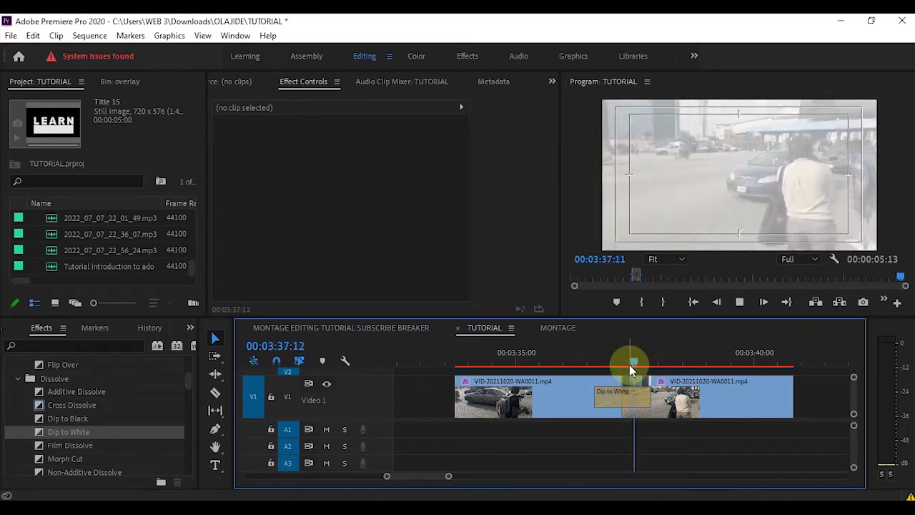
click(578, 347)
key(space)
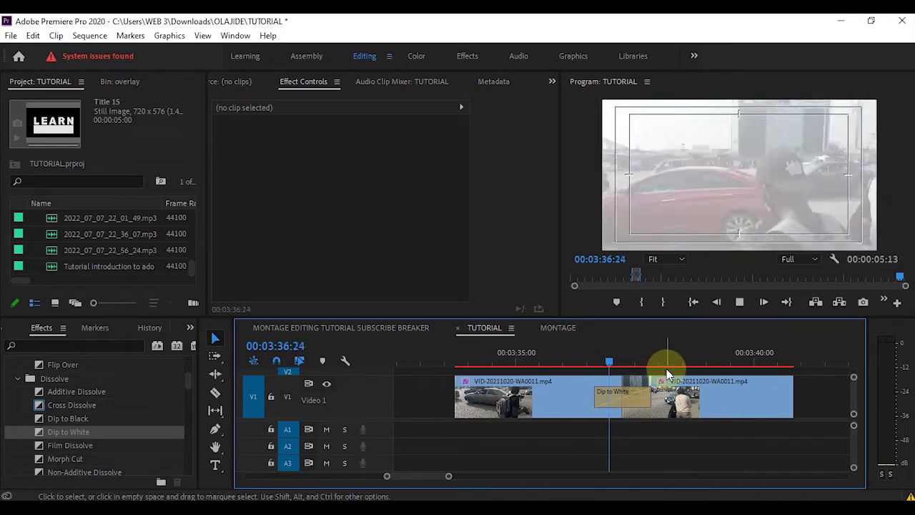
key(space)
click(589, 354)
key(space)
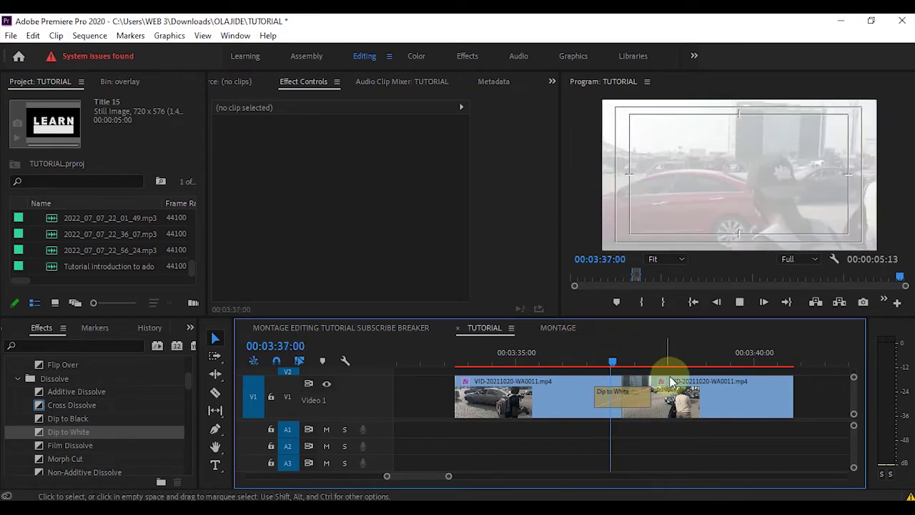
click(593, 354)
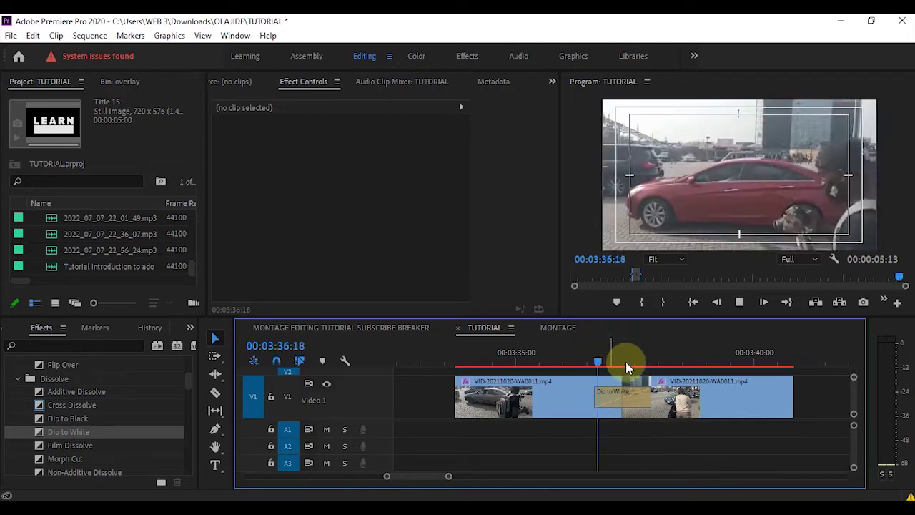
drag(549, 354, 643, 352)
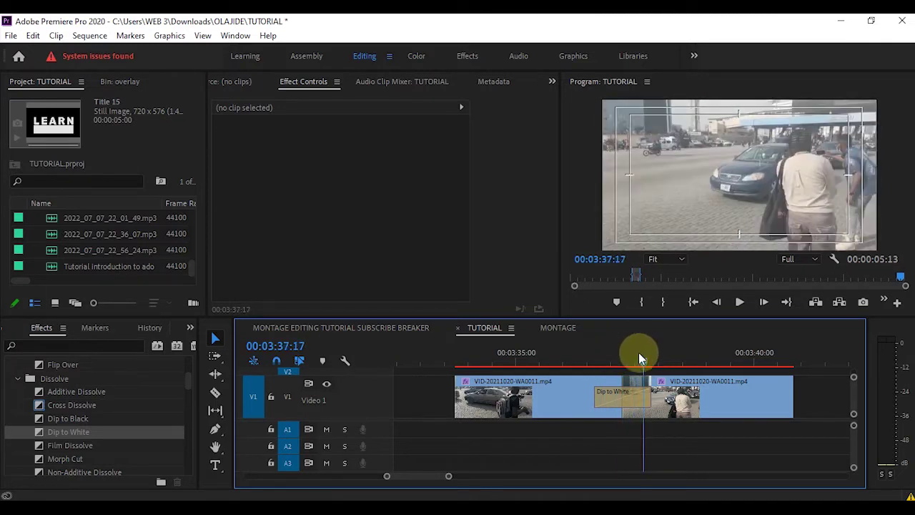
click(190, 383)
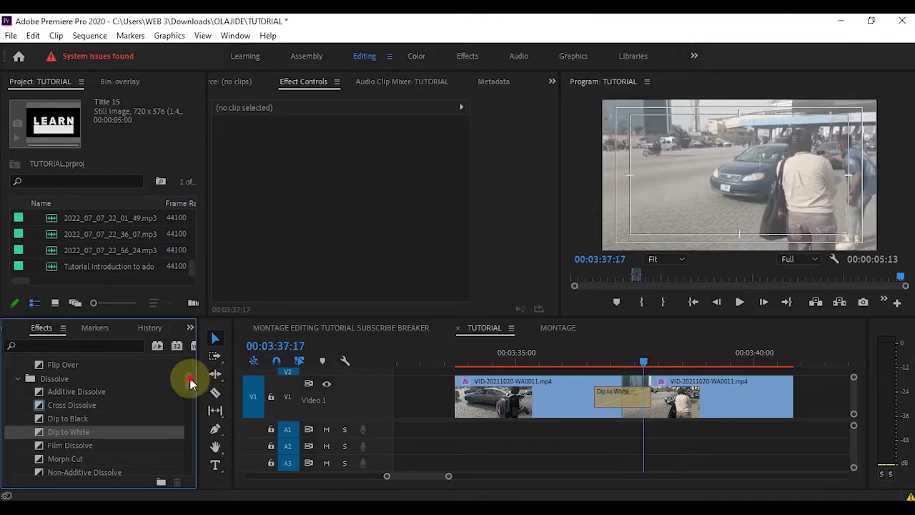
click(613, 399)
key(Delete)
Step: Apply Film Dissolve to the cut between the VID clips and play it back
click(85, 447)
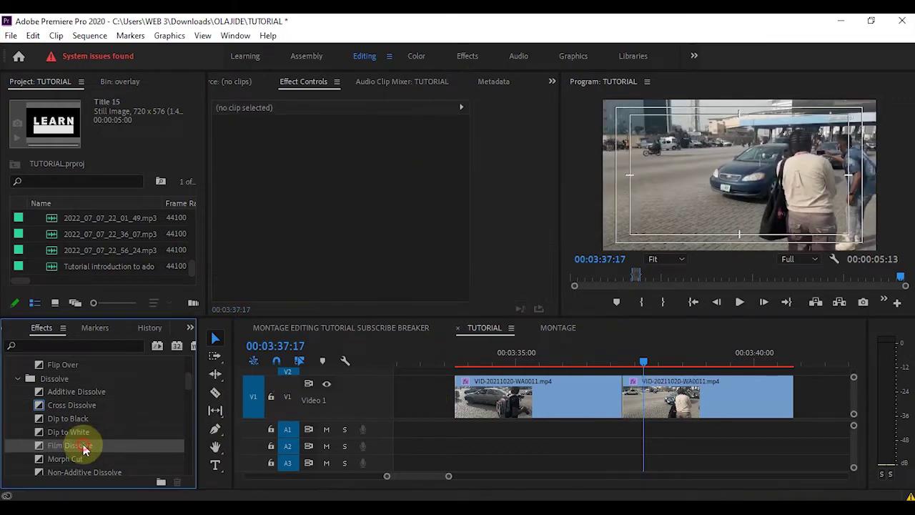
drag(73, 450, 640, 397)
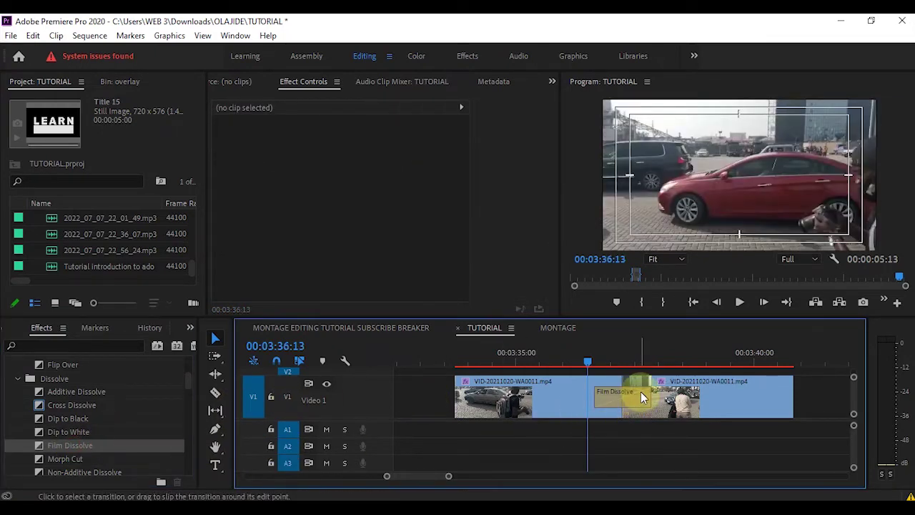
key(space)
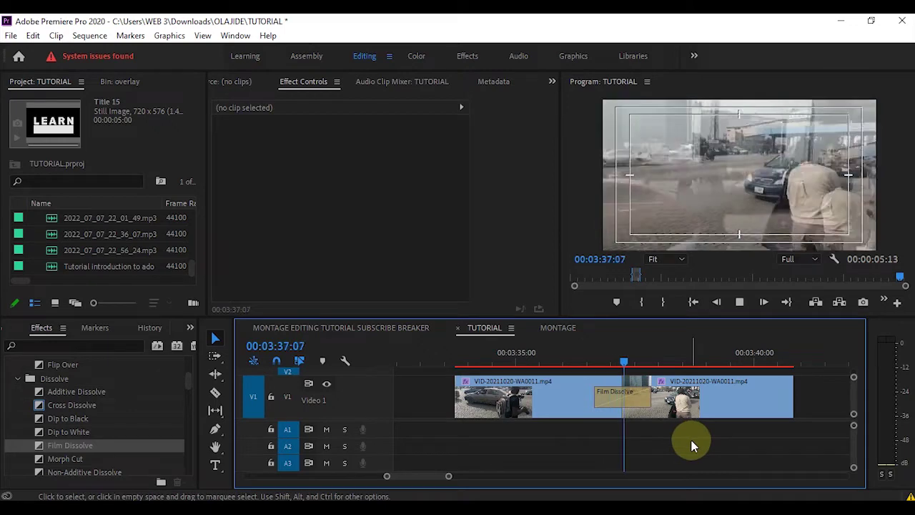
key(space)
key(space)
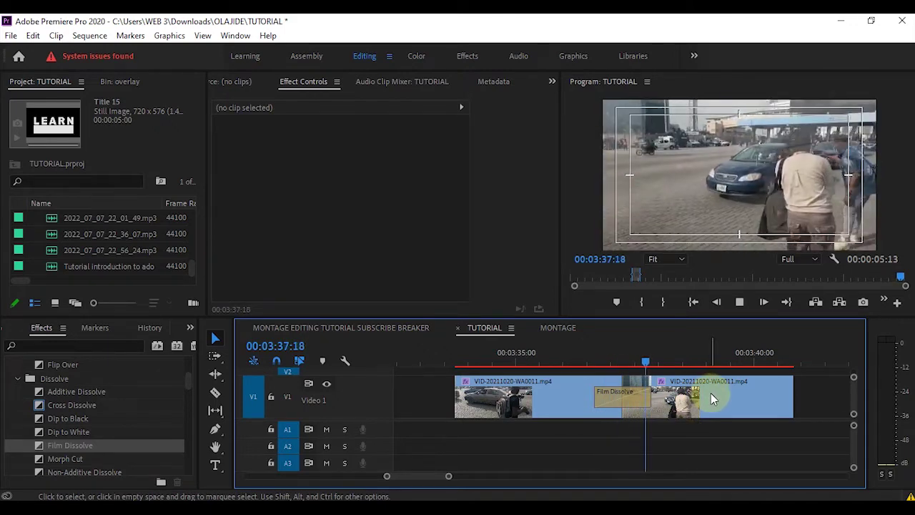
click(595, 357)
key(space)
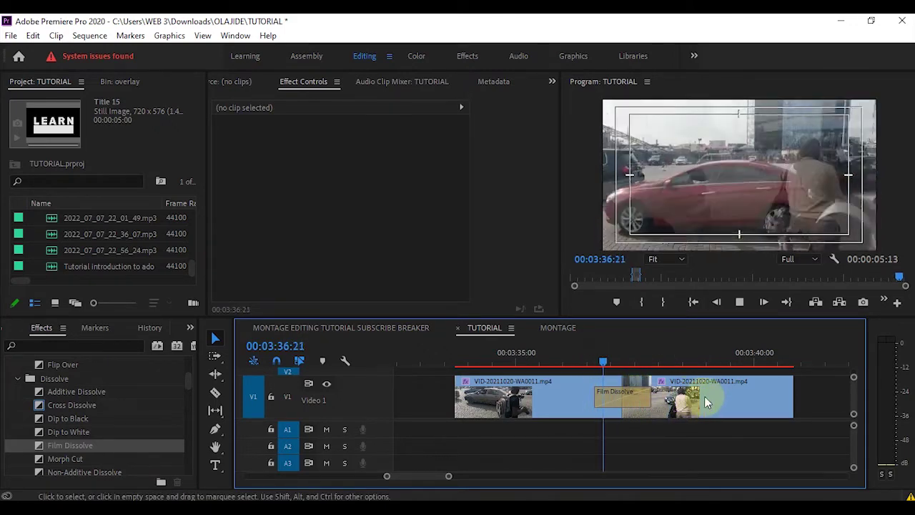
key(space)
Step: Replace the Film Dissolve with an Iris Diamond transition at the cut
drag(186, 380, 191, 417)
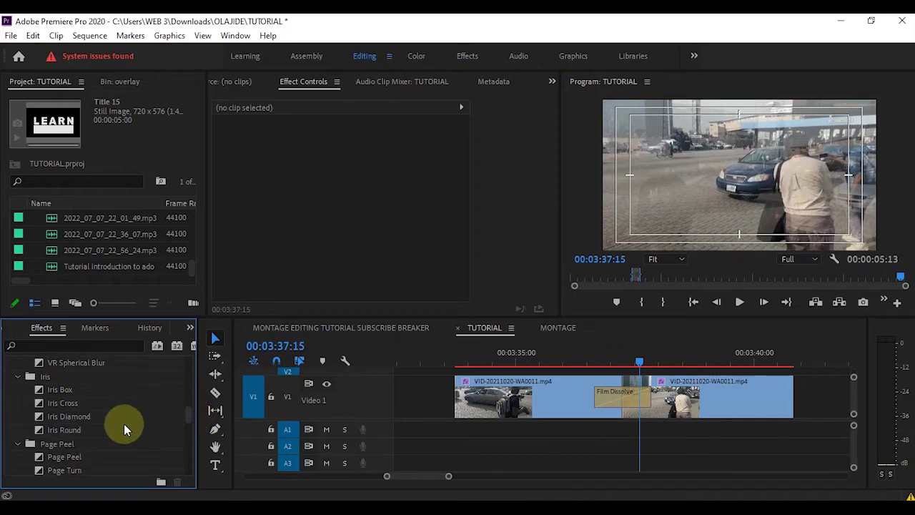
click(77, 421)
drag(78, 427, 616, 397)
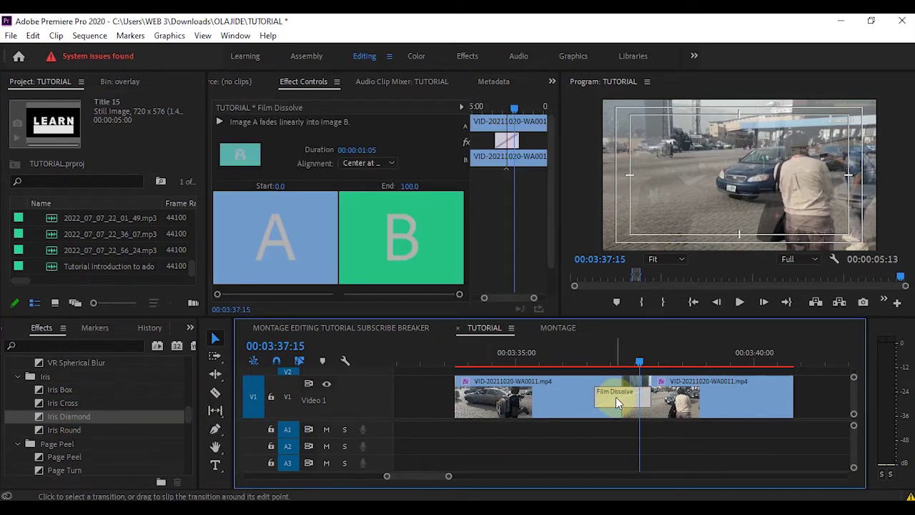
key(Delete)
drag(63, 419, 605, 400)
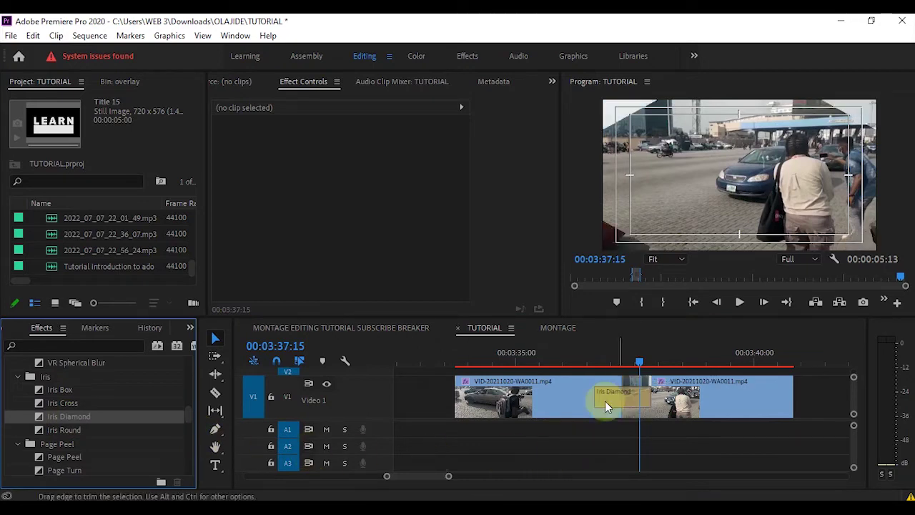
Step: Preview the Iris Diamond transition several times, then delete it
click(585, 343)
key(space)
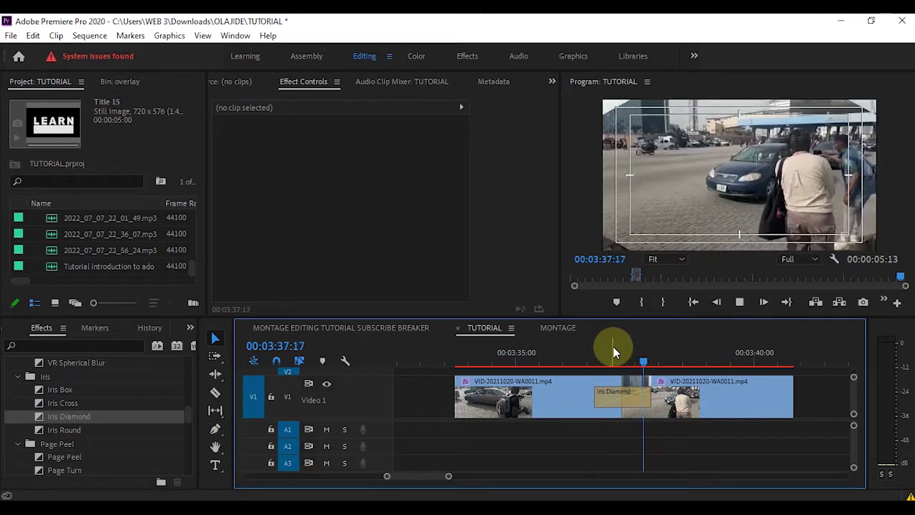
click(596, 347)
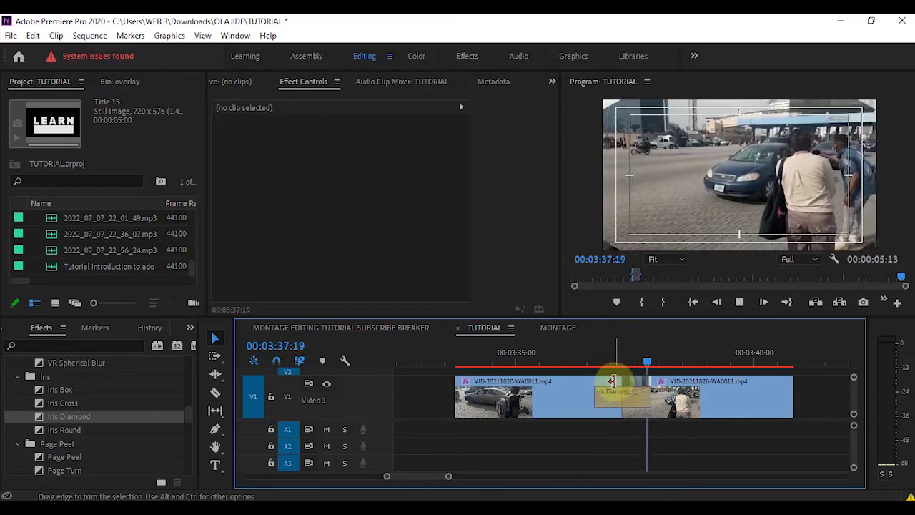
key(space)
click(581, 369)
key(space)
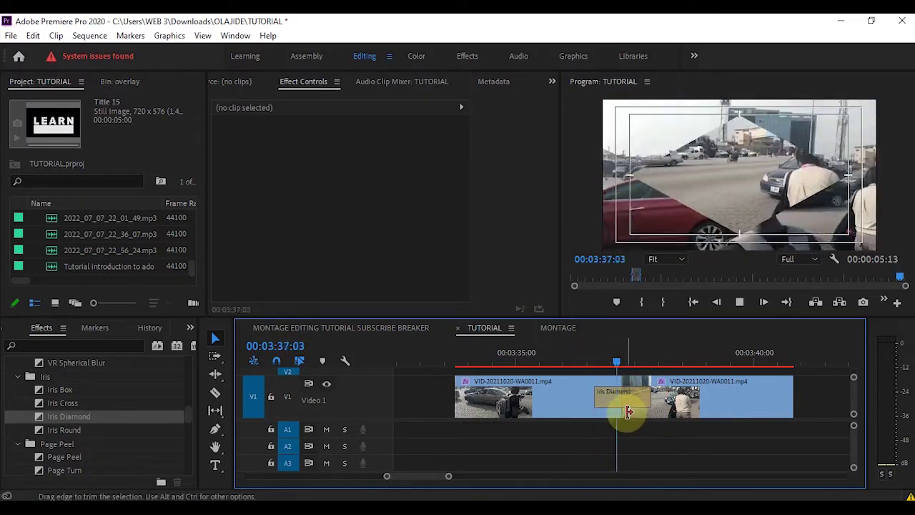
key(space)
click(617, 395)
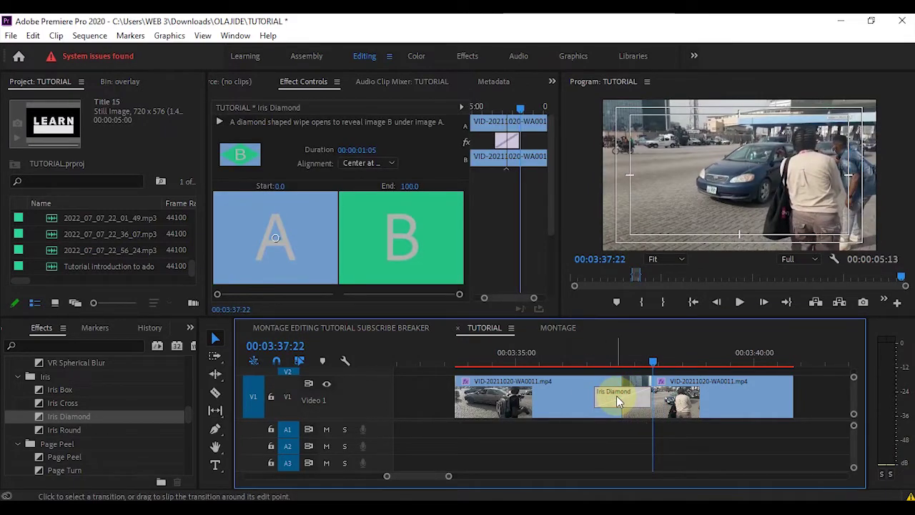
key(Delete)
Step: Apply Page Peel to the cut and preview it
scroll(189, 414, down, 4)
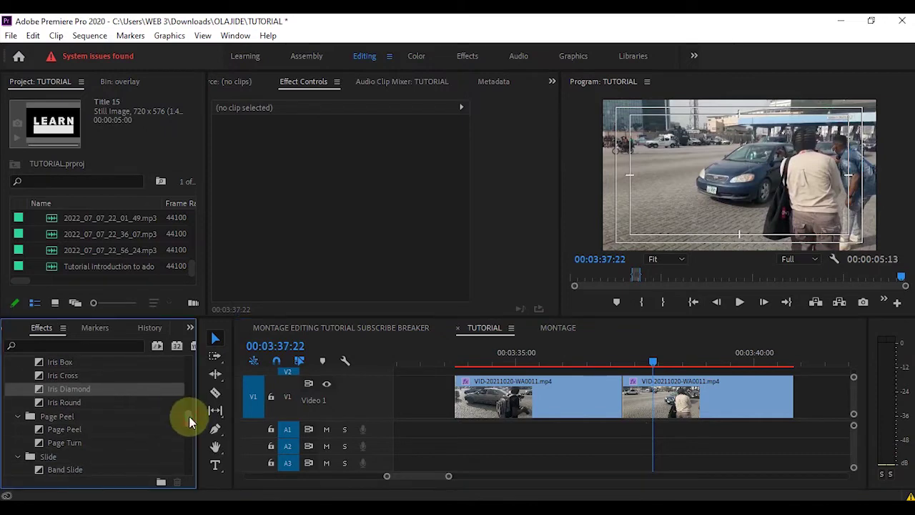
click(58, 407)
drag(58, 407, 622, 397)
click(589, 362)
key(space)
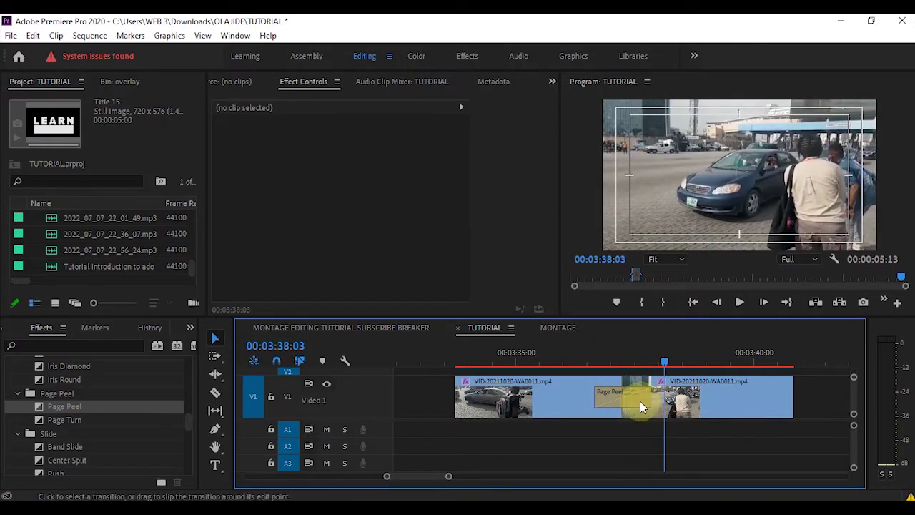
Step: Inspect Page Peel's Alignment options in Effect Controls and replay the transition
click(637, 399)
click(392, 164)
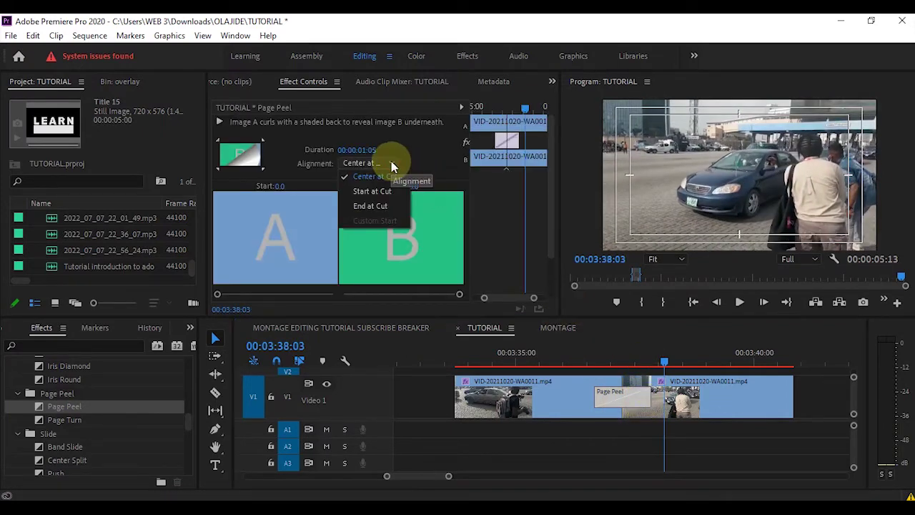
scroll(556, 219, down, 2)
scroll(462, 222, down, 1)
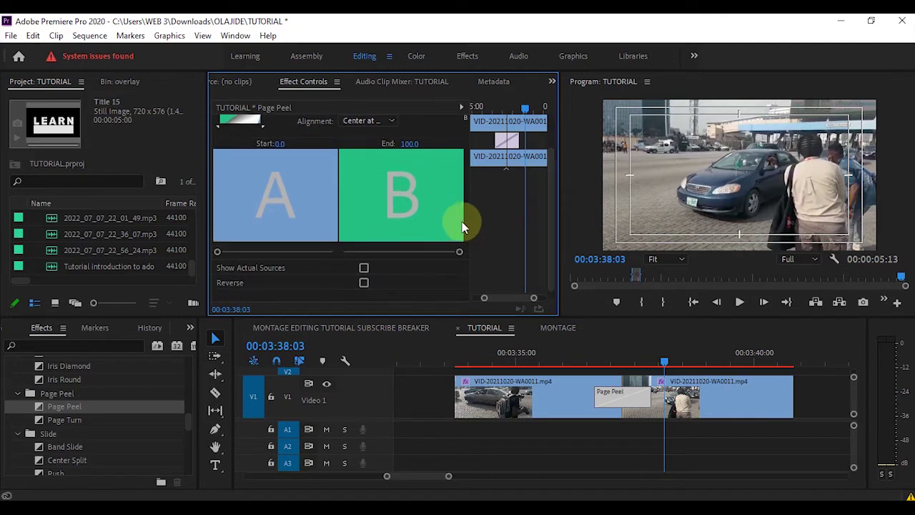
scroll(550, 244, up, 3)
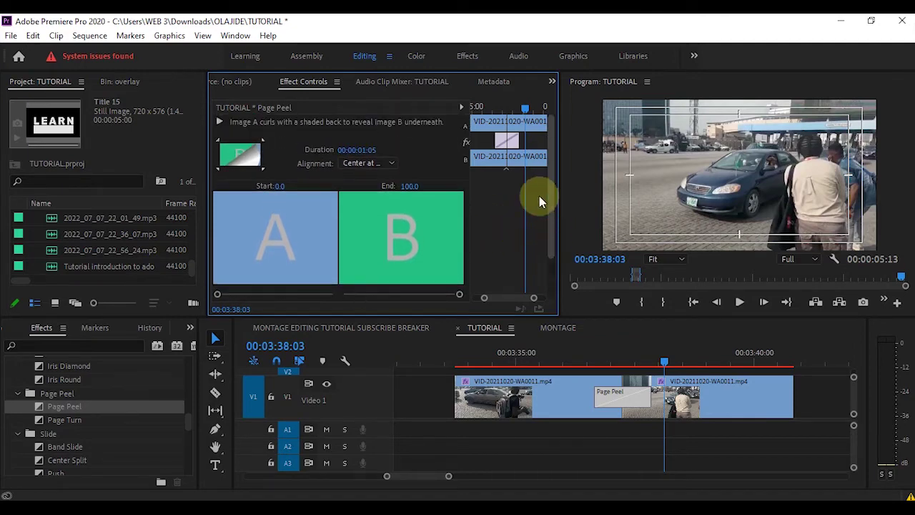
click(584, 351)
key(space)
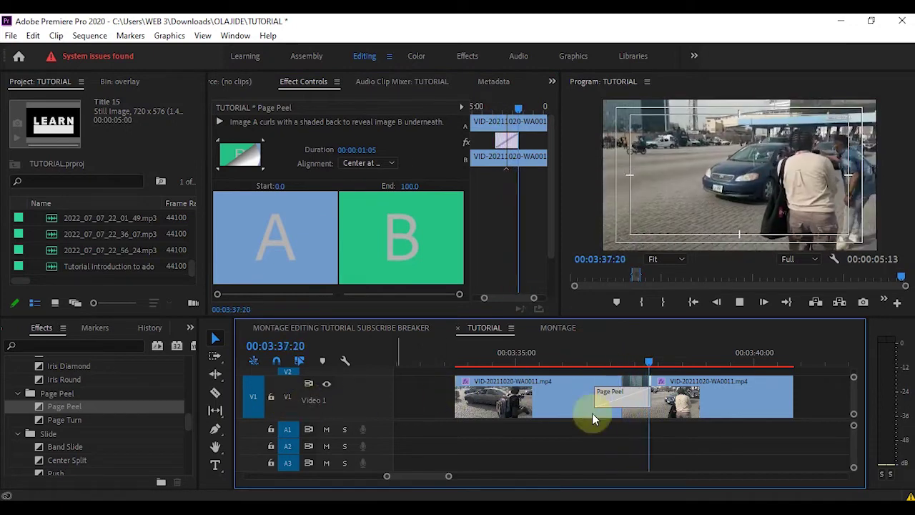
Step: Swap Page Peel for a Page Turn transition at the cut and play it
key(Delete)
drag(64, 419, 630, 413)
click(577, 349)
key(space)
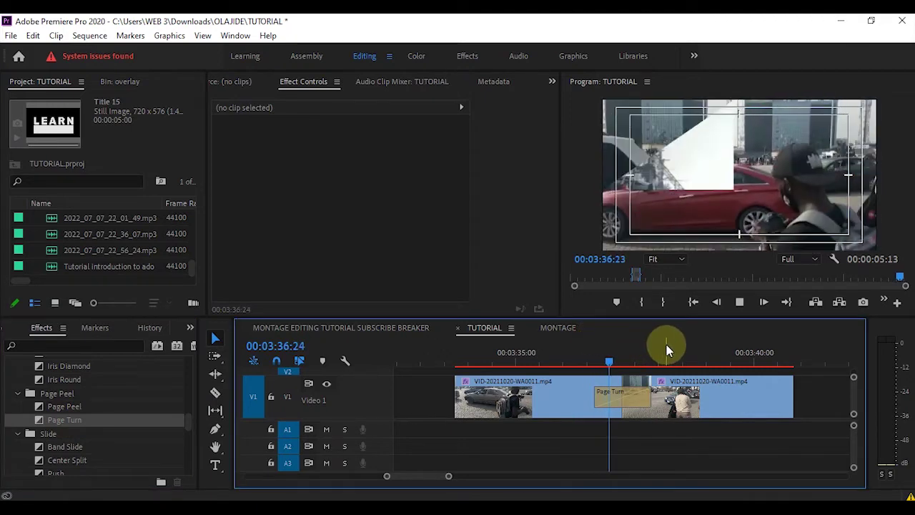
mouse_move(608, 349)
mouse_down()
mouse_move(612, 357)
mouse_move(636, 351)
mouse_move(616, 353)
mouse_up()
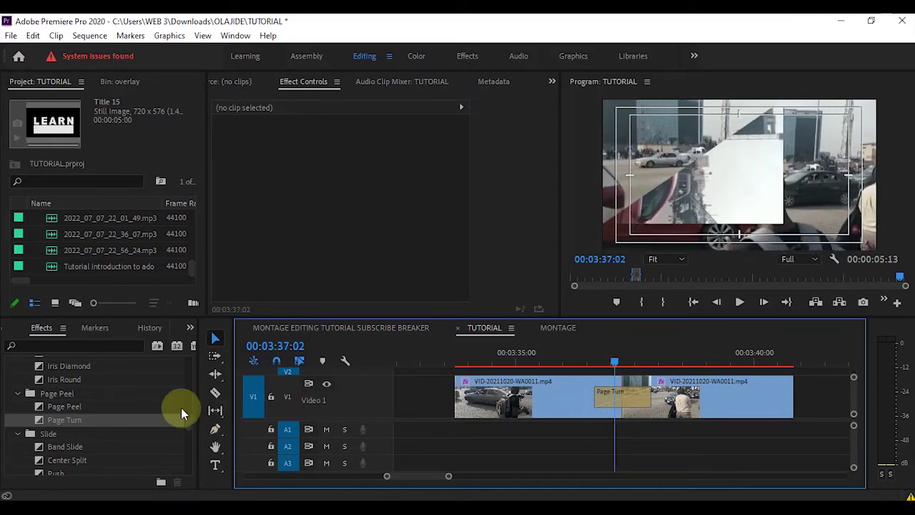
drag(189, 420, 191, 429)
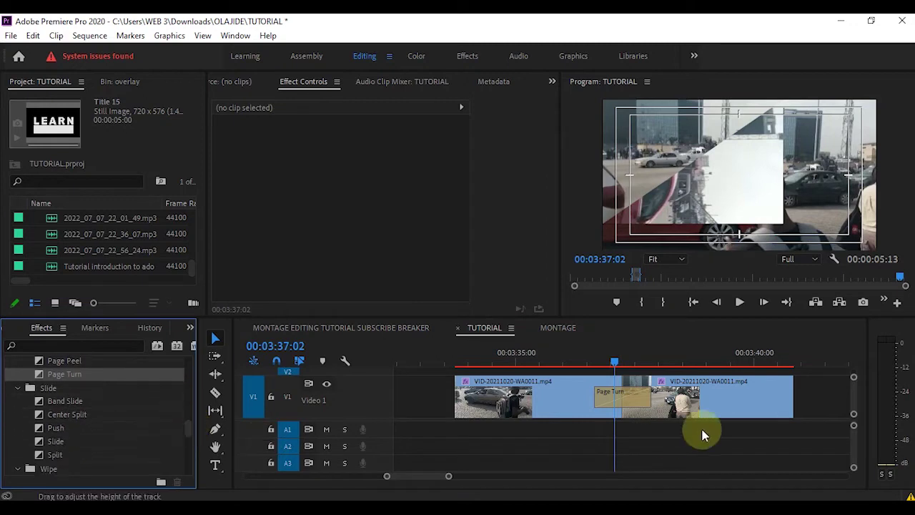
Step: Replace Page Turn with a Band Slide transition and preview it
click(611, 399)
key(Delete)
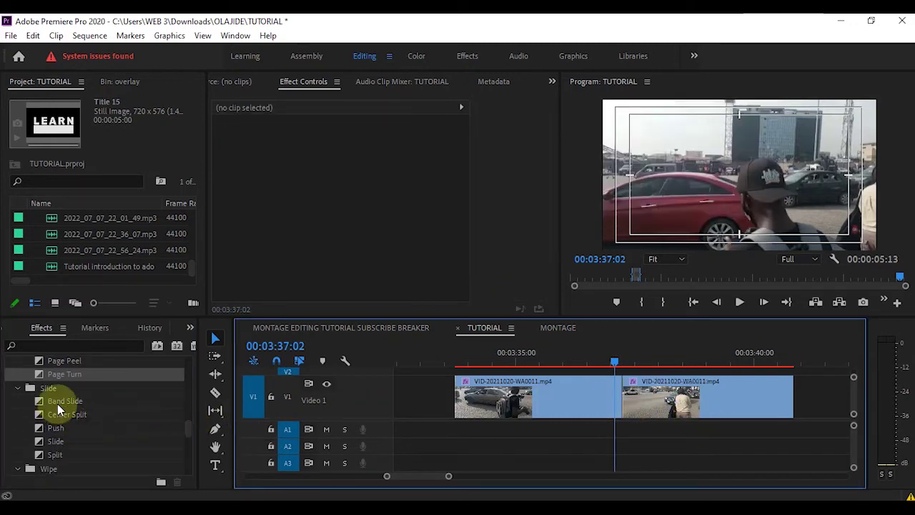
drag(47, 404, 618, 400)
click(624, 355)
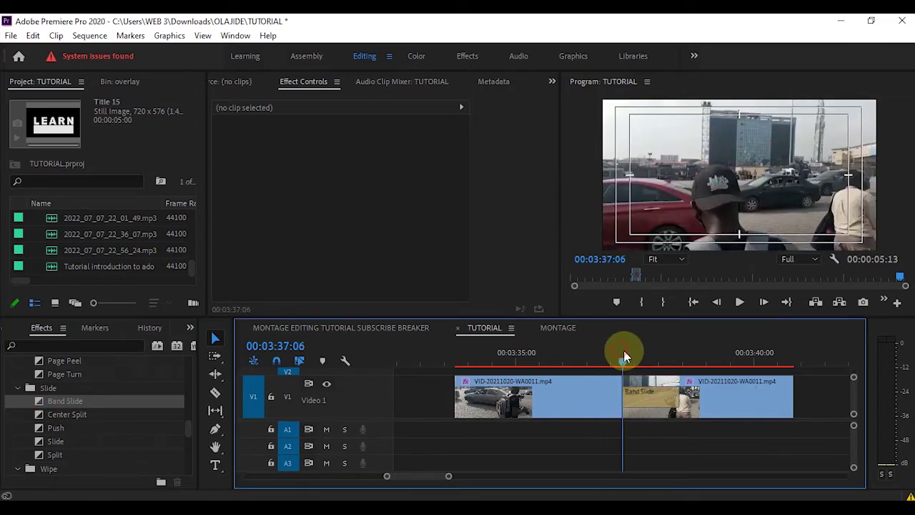
key(space)
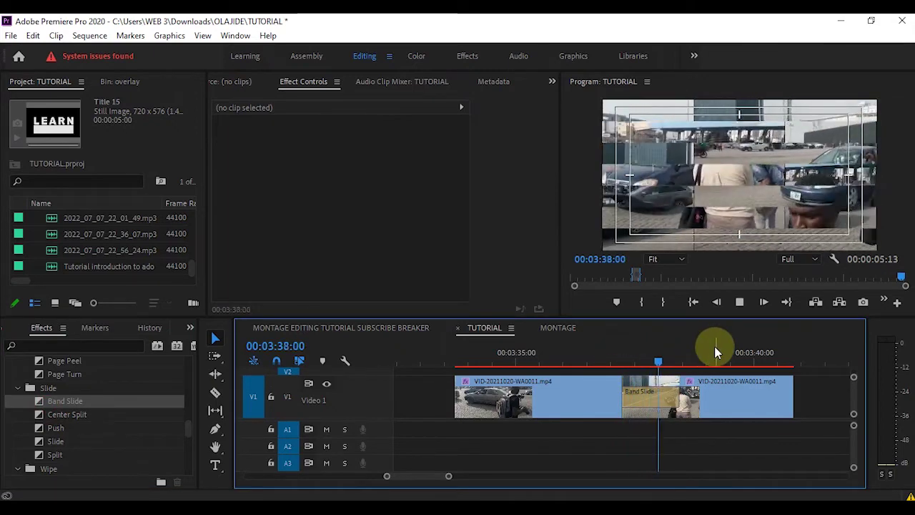
click(625, 353)
click(599, 355)
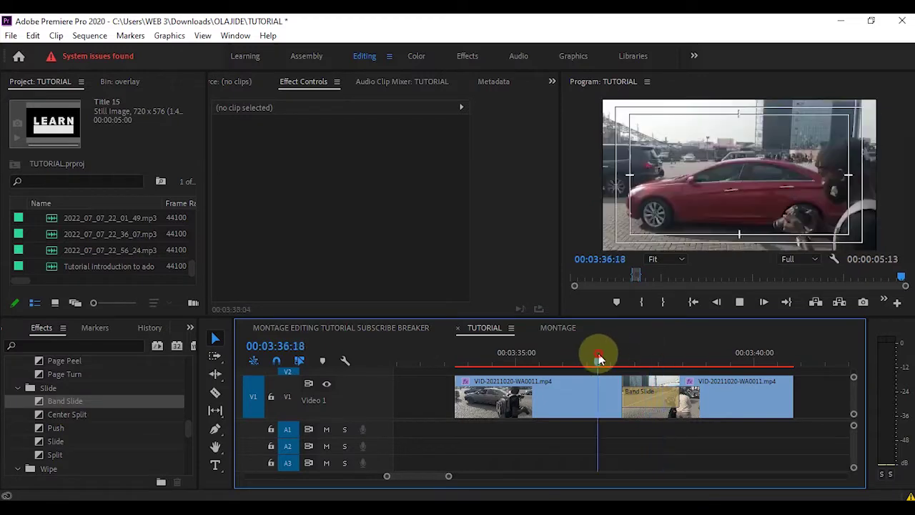
Step: Check Band Slide's Alignment, replay it, then delete it from the cut
click(653, 406)
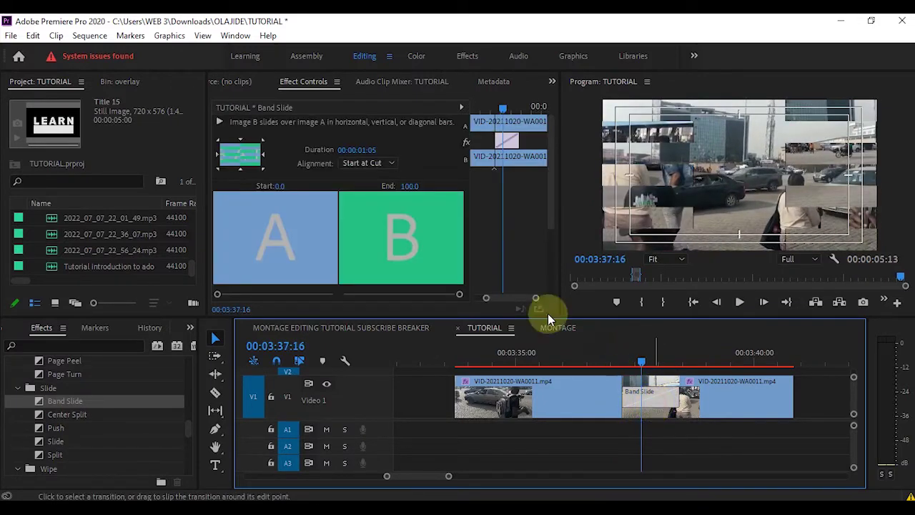
click(389, 163)
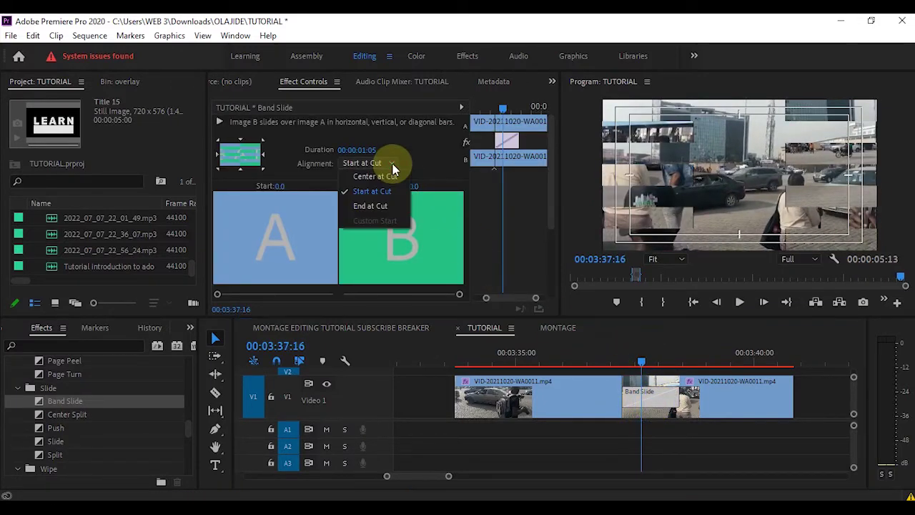
click(586, 363)
key(space)
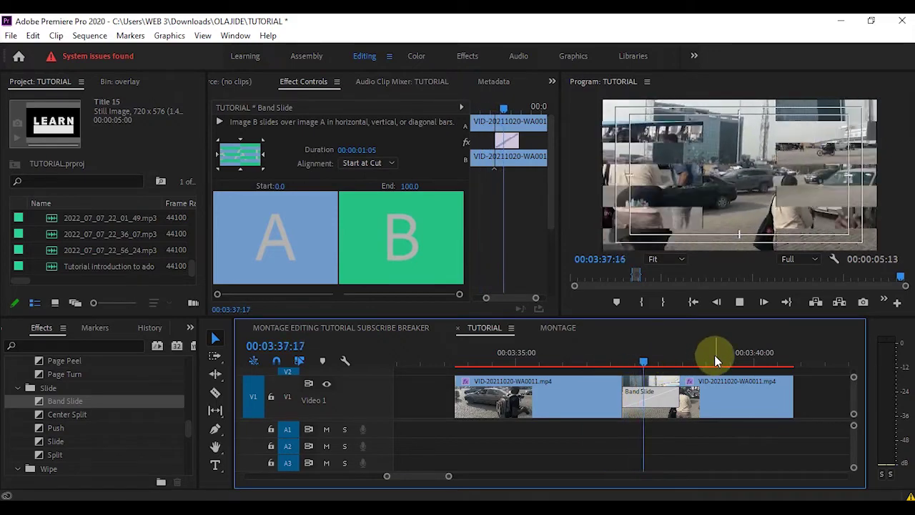
key(Up)
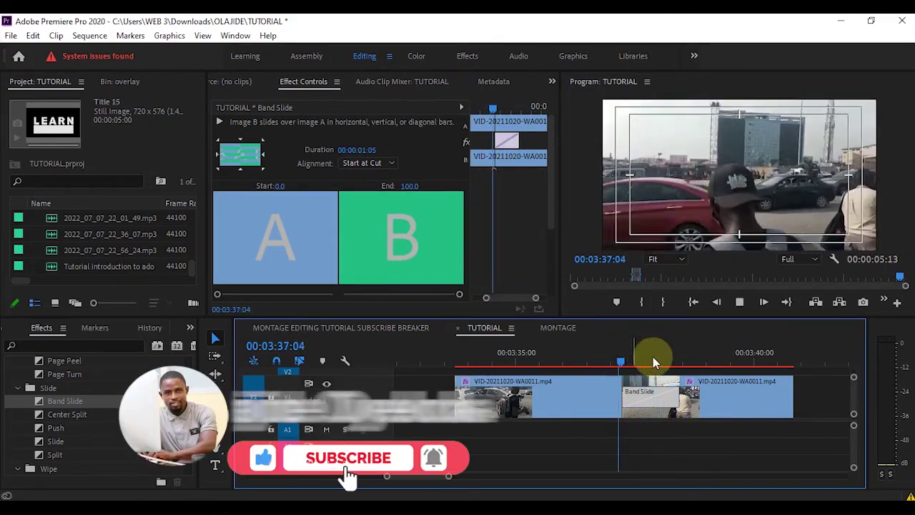
click(639, 407)
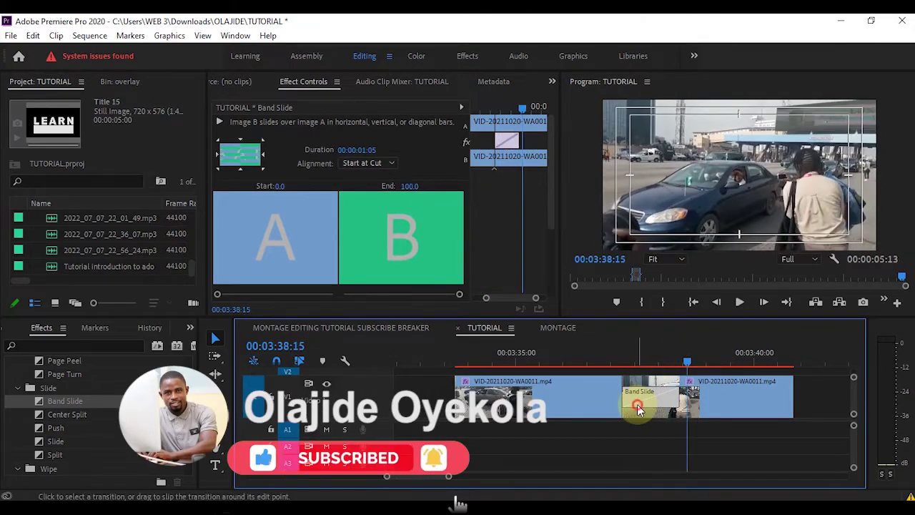
key(Delete)
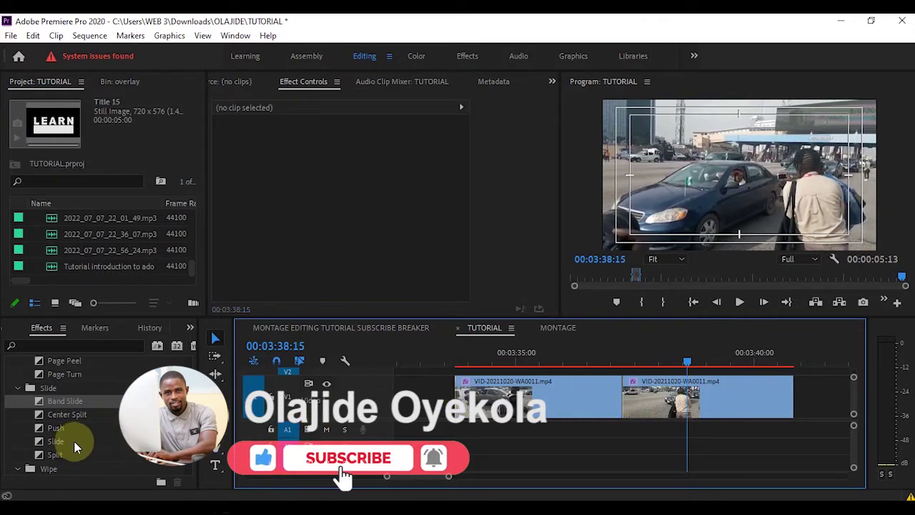
Step: Try a Split transition at the cut, preview it, then undo it
drag(46, 454, 622, 395)
click(572, 361)
key(space)
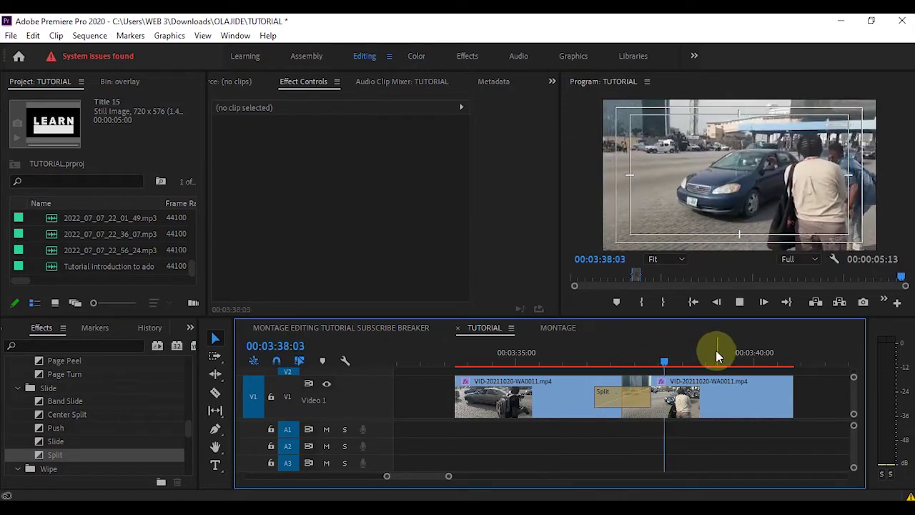
key(ctrl+z)
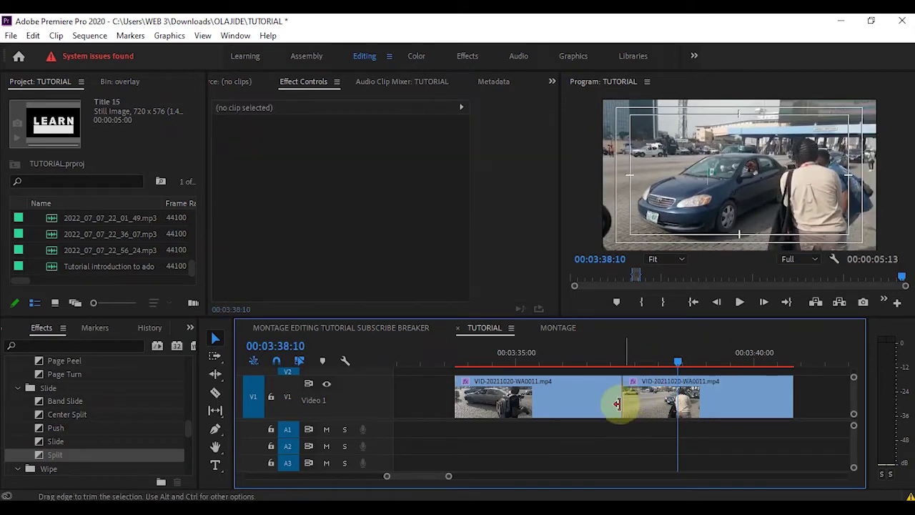
Step: Apply Band Wipe to the cut and preview it
drag(188, 430, 192, 446)
click(56, 362)
drag(52, 362, 619, 419)
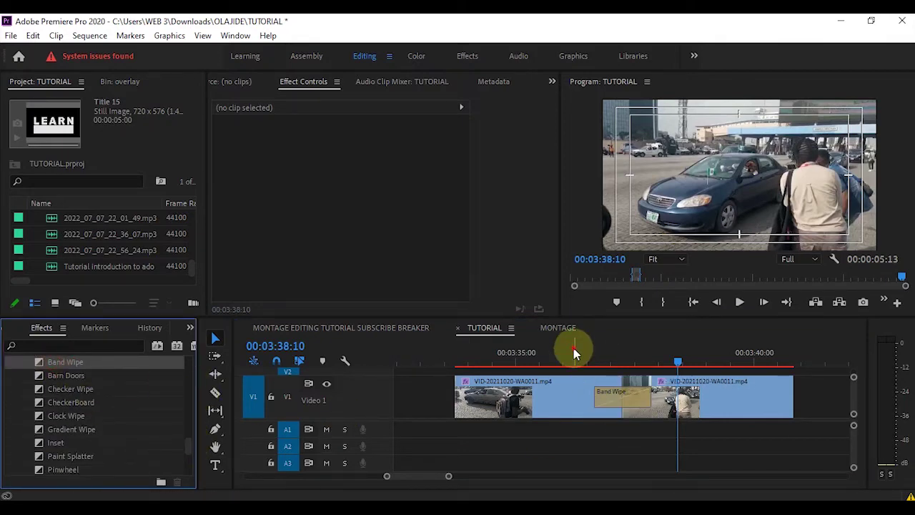
click(574, 352)
key(space)
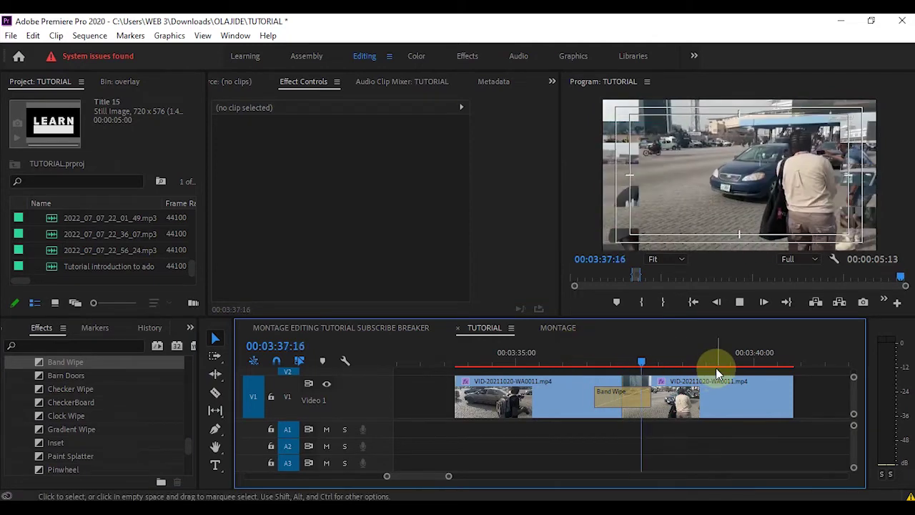
click(597, 358)
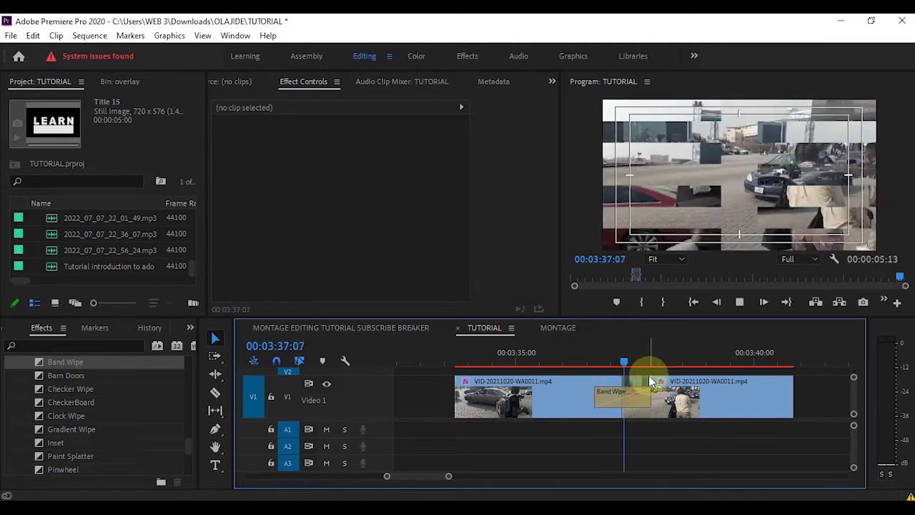
key(space)
Step: Preview the Band Wipe animation in Effect Controls and replay it through the cut
click(607, 399)
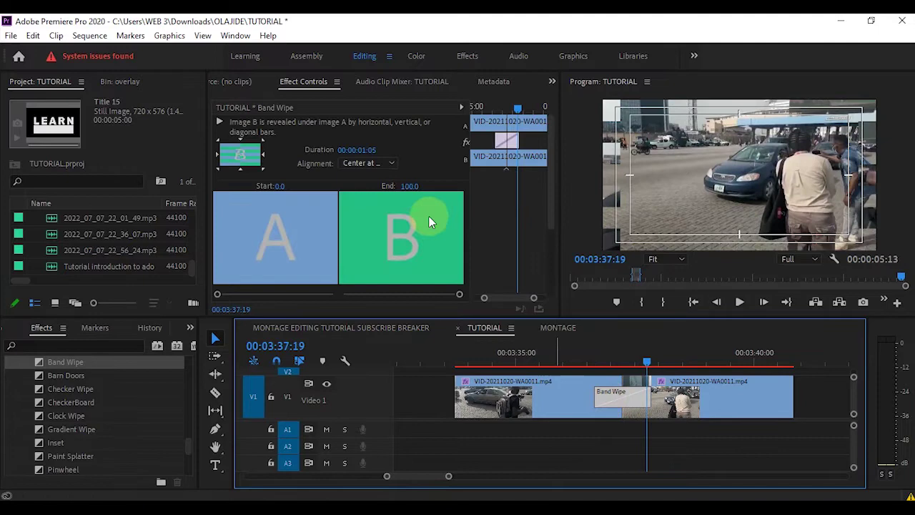
click(262, 143)
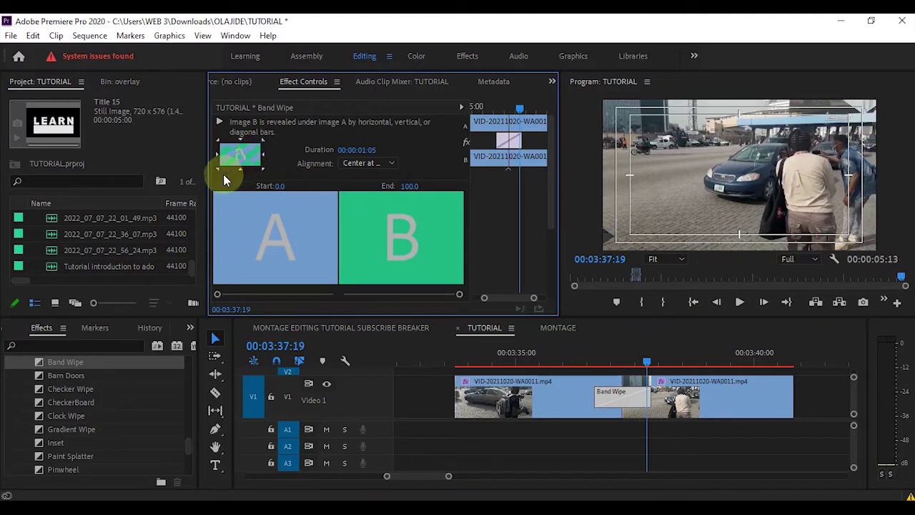
click(598, 357)
key(space)
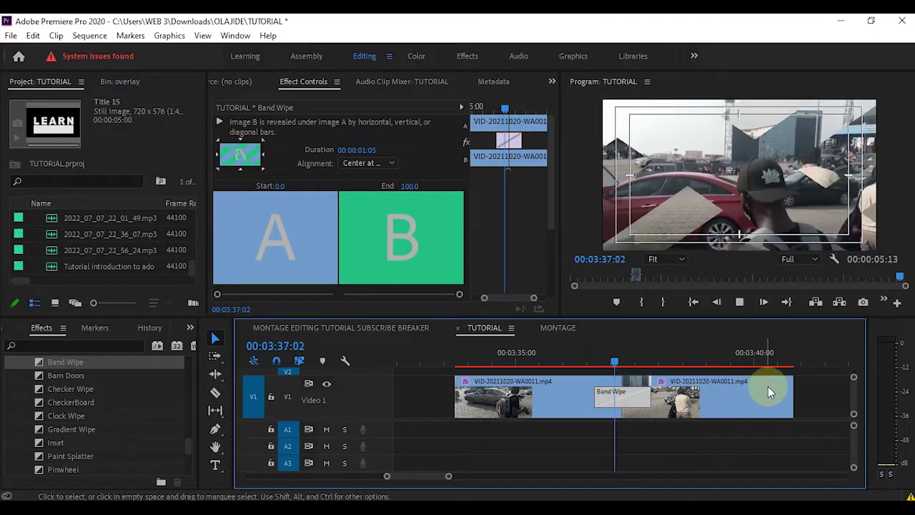
click(585, 352)
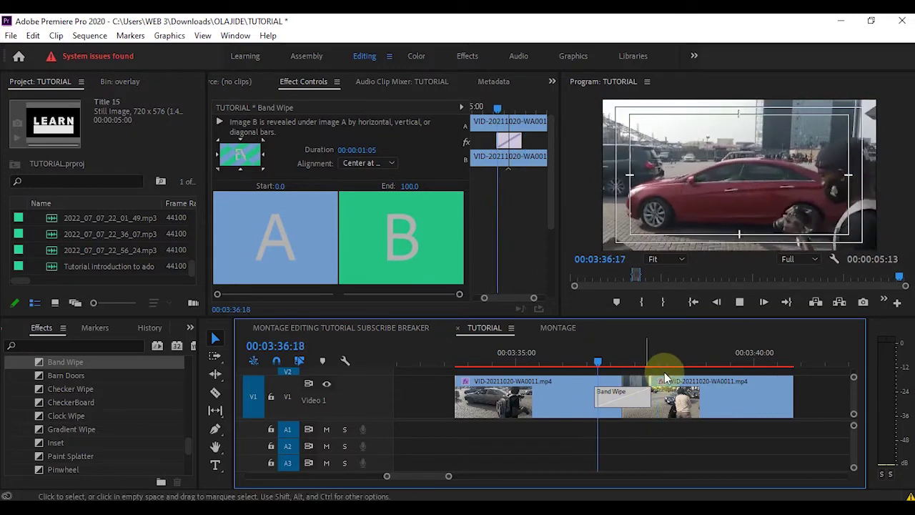
click(218, 164)
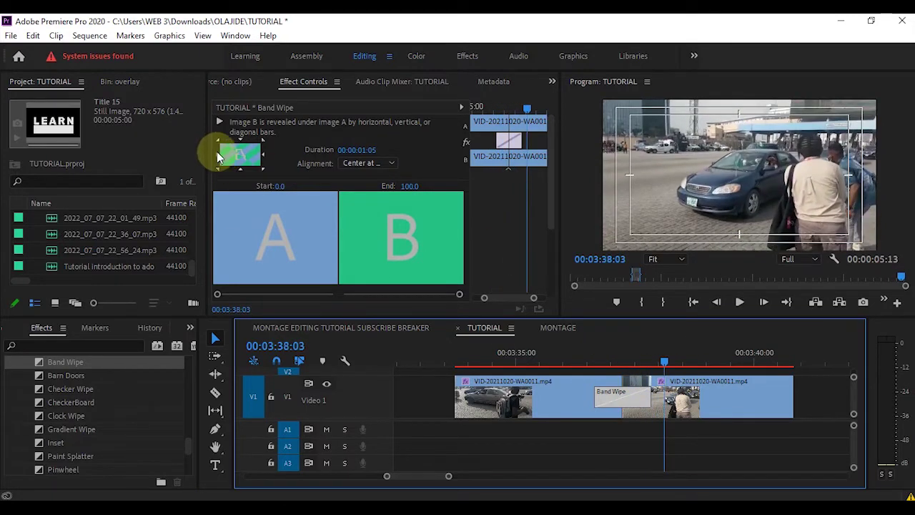
click(595, 360)
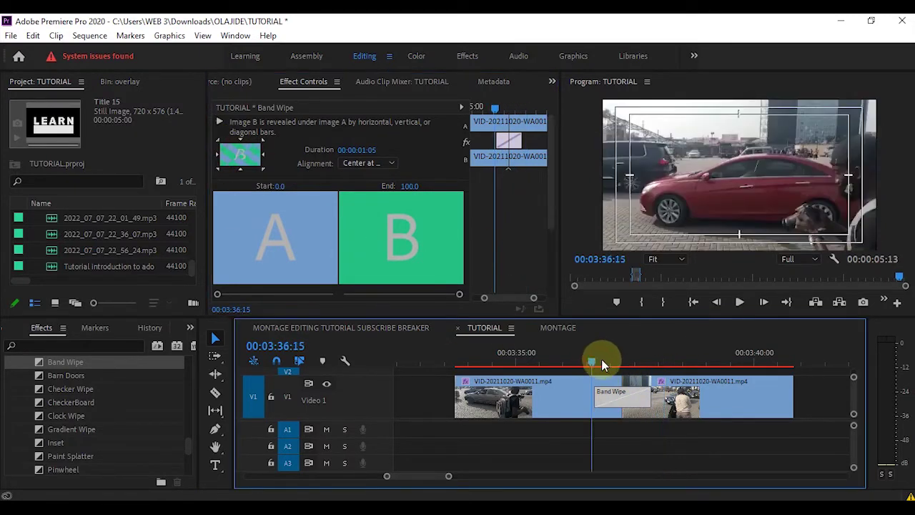
key(space)
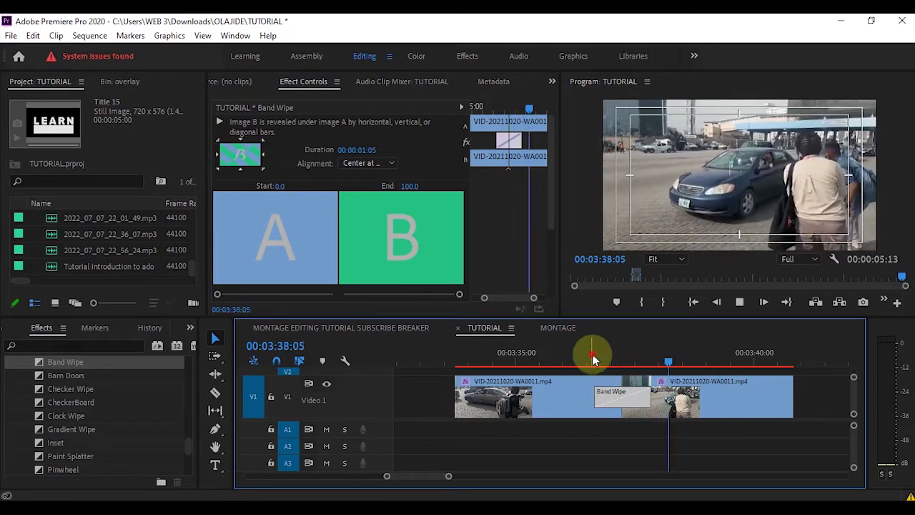
click(593, 361)
Step: Delete the Band Wipe transition from the cut
click(626, 409)
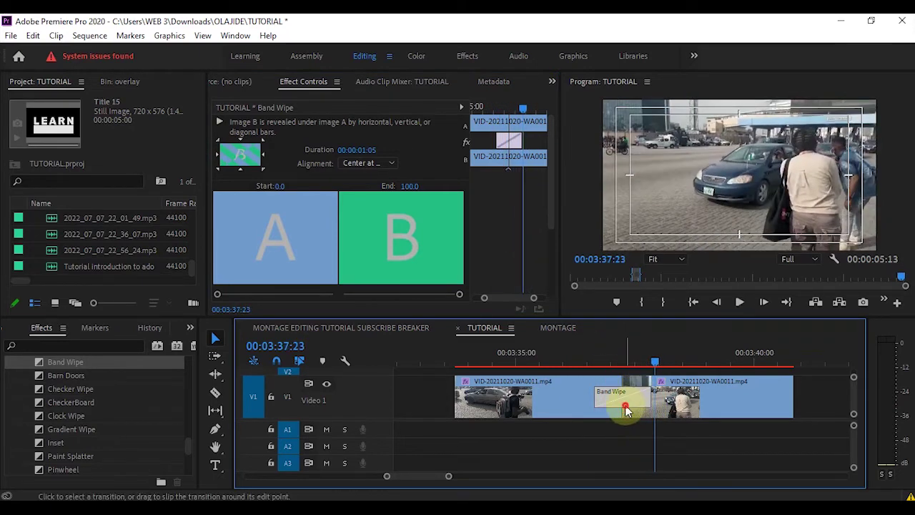
key(Delete)
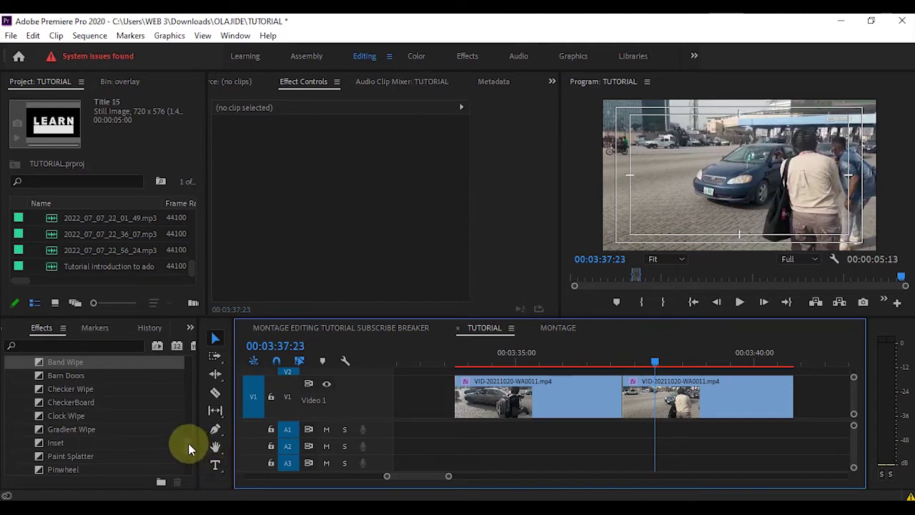
scroll(188, 446, down, 1)
Step: Drop Cross Zoom from Video Transitions > Zoom onto the cut and replay it several times
drag(190, 449, 192, 472)
click(69, 469)
drag(54, 472, 616, 396)
click(581, 351)
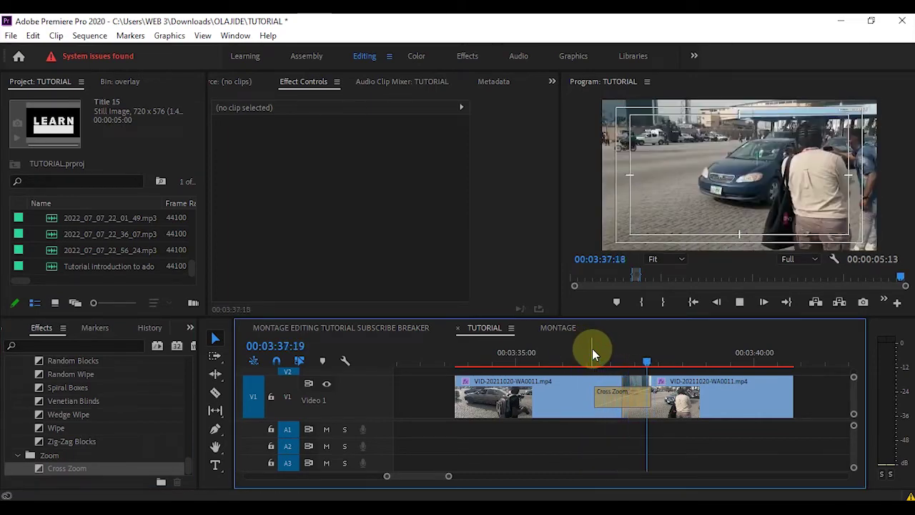
click(581, 351)
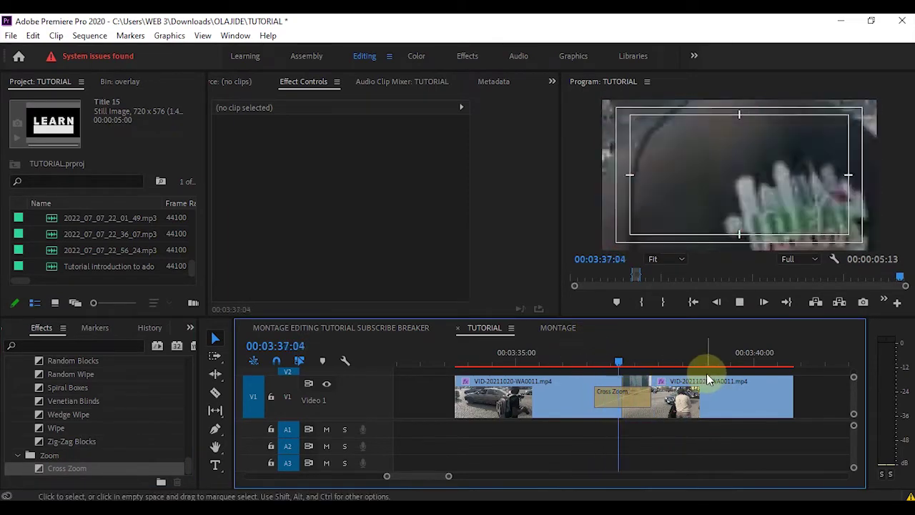
click(578, 358)
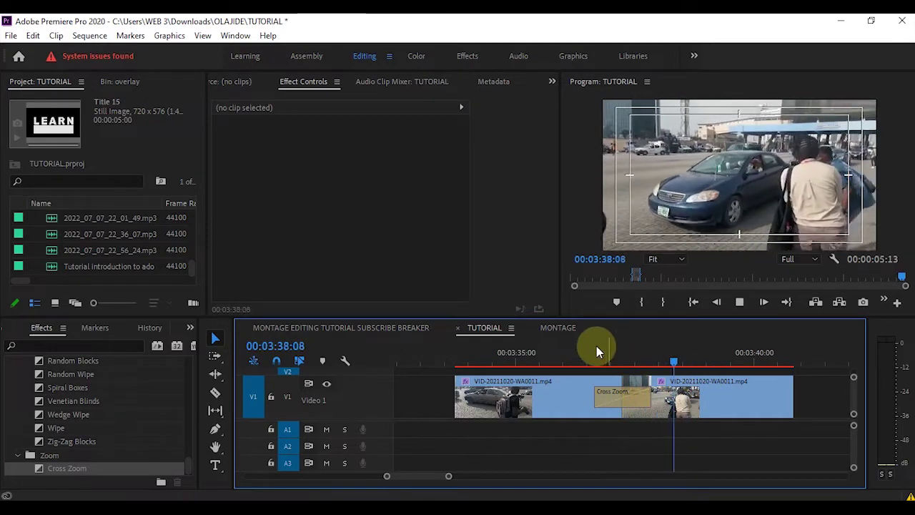
key(space)
key(space)
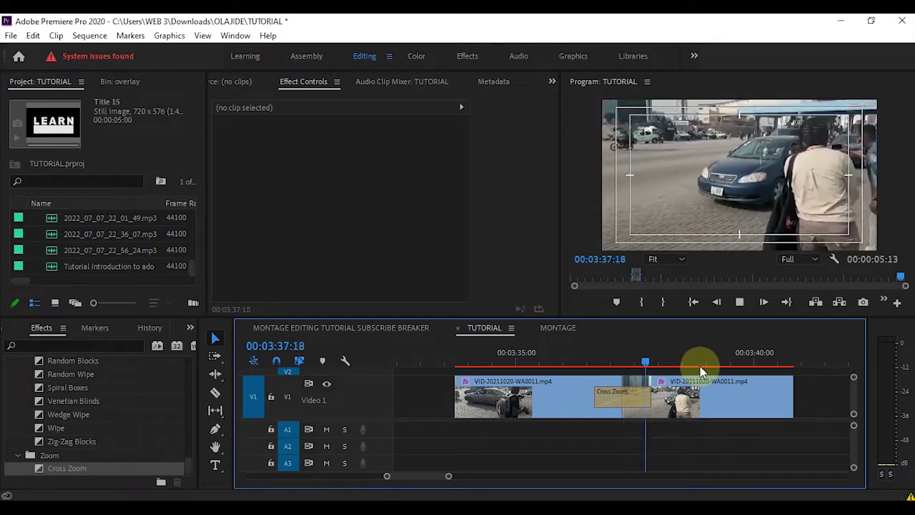
click(587, 353)
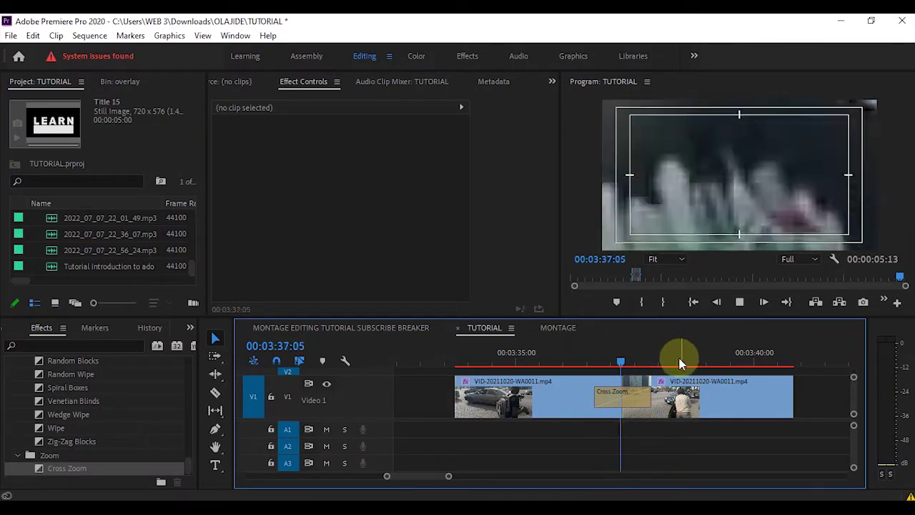
click(605, 354)
key(space)
key(minus)
drag(189, 463, 201, 365)
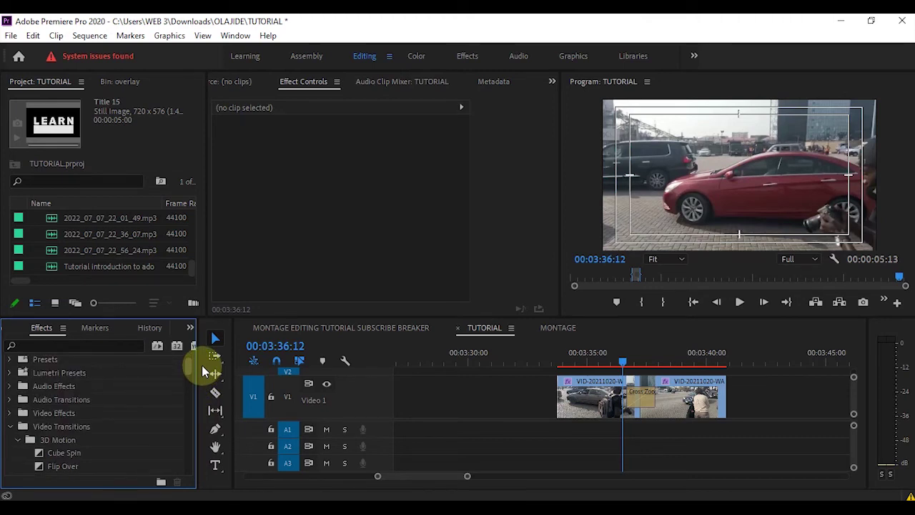
Step: Scrub and play through the Cross Zoom cut to check the zoom blur
drag(202, 365, 204, 377)
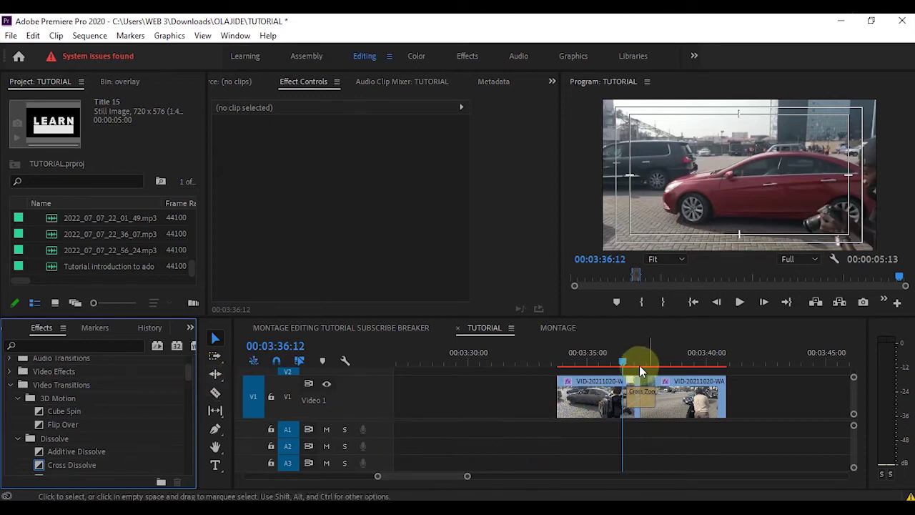
mouse_move(622, 363)
mouse_down()
mouse_move(644, 363)
mouse_move(619, 363)
mouse_up()
key(space)
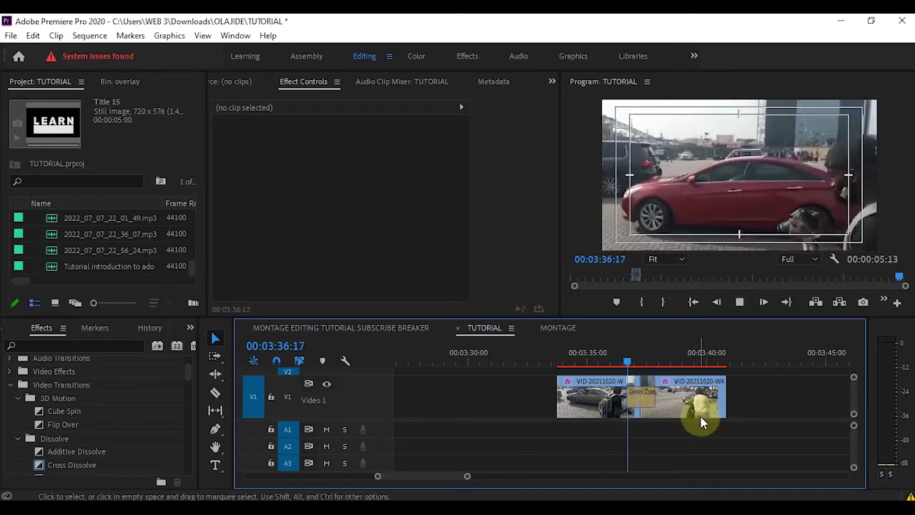
click(621, 361)
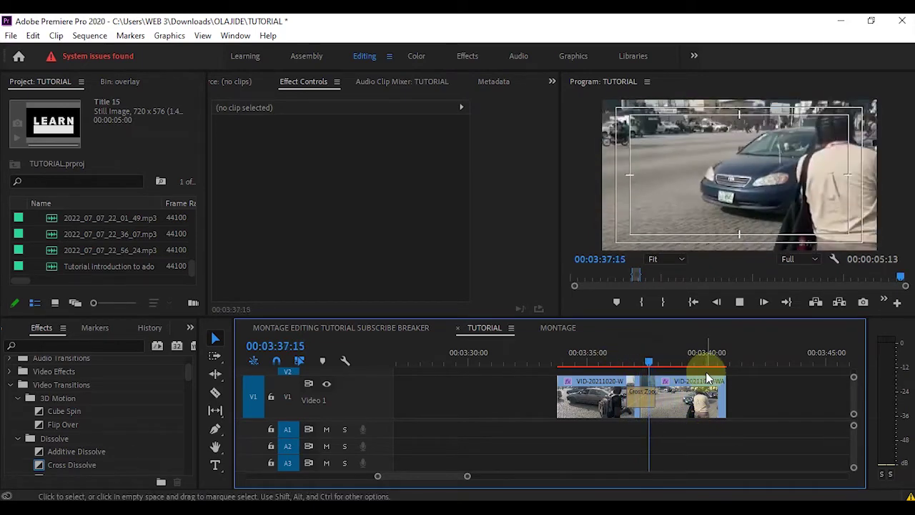
key(space)
Step: Move the joined clip group further along Video 1
key(minus)
key(minus)
click(609, 411)
drag(608, 411, 662, 426)
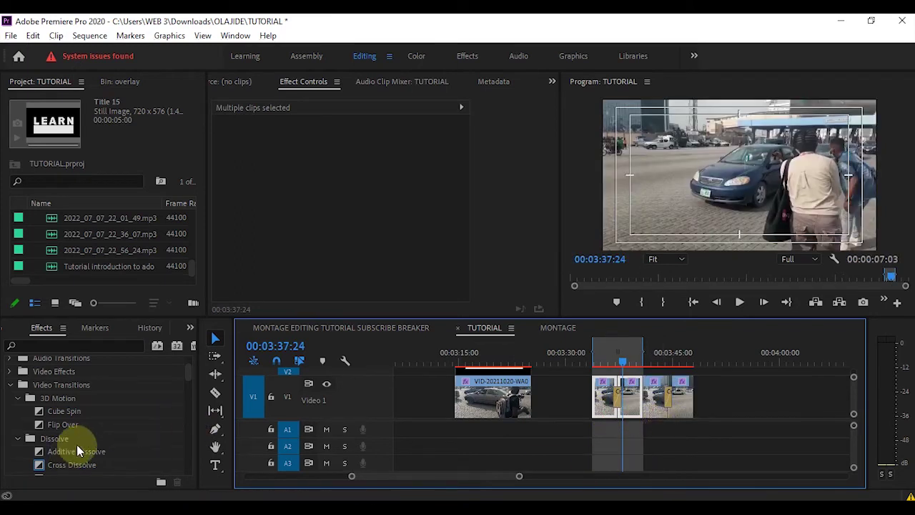
Step: Apply Film Dissolve to an edit point within the clip group
drag(193, 372, 193, 381)
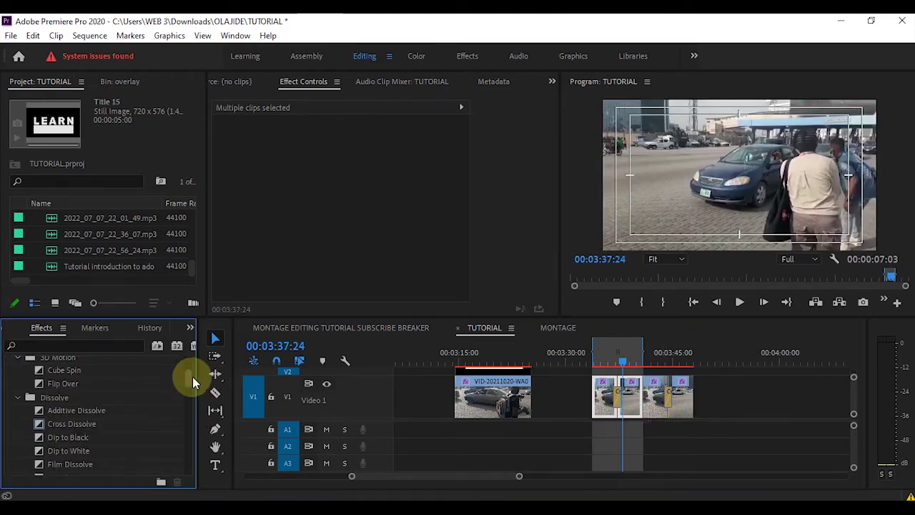
click(77, 411)
drag(75, 439, 667, 399)
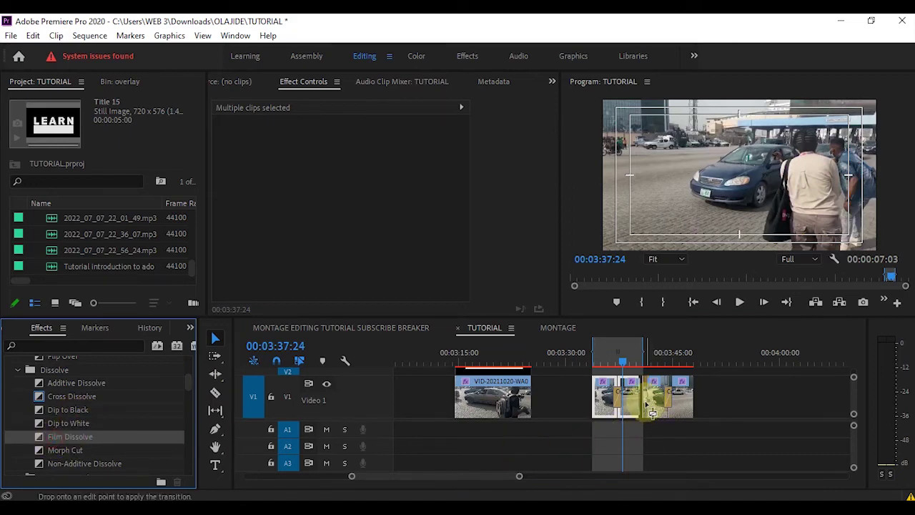
click(667, 398)
click(579, 409)
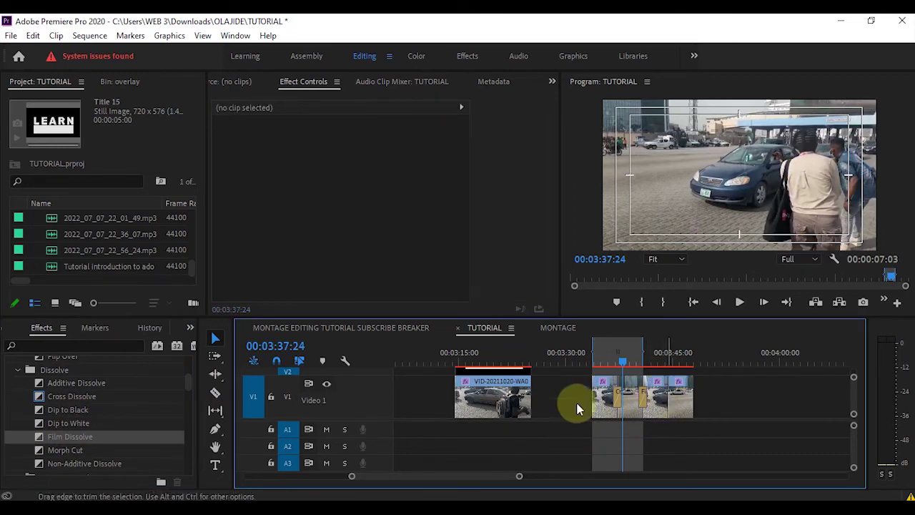
Step: Apply Slide to the next edit point and play the group from its start
drag(188, 375, 189, 432)
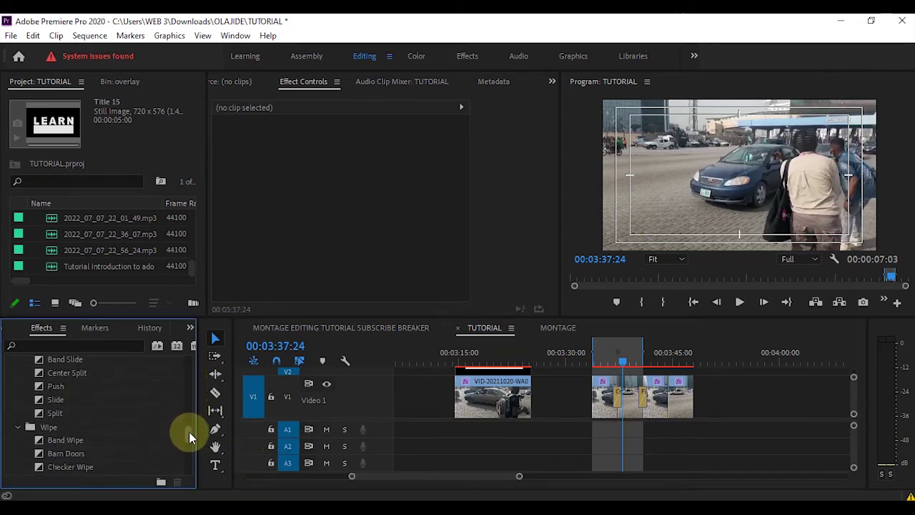
click(58, 400)
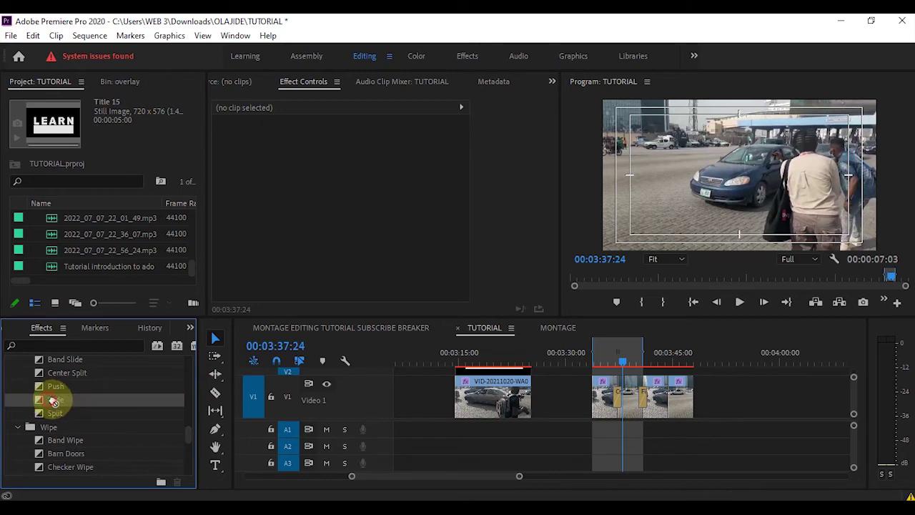
drag(190, 436, 190, 438)
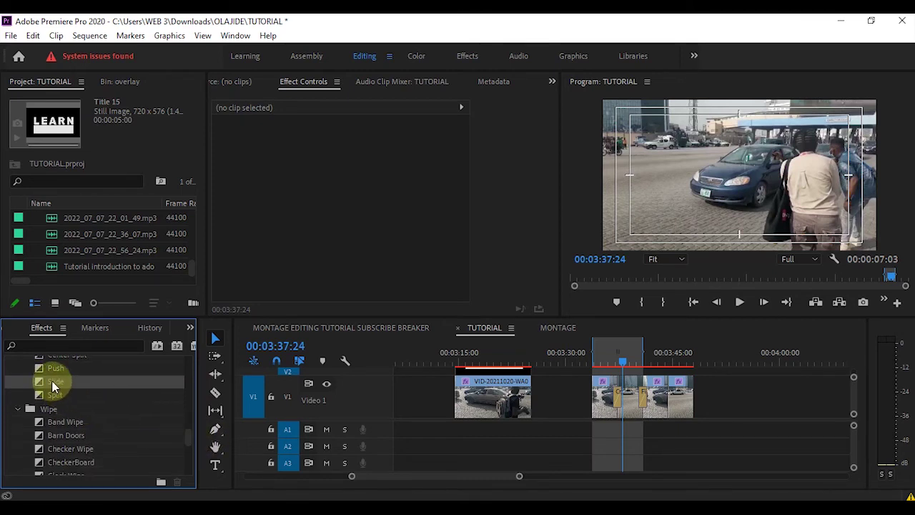
drag(53, 380, 672, 408)
drag(560, 405, 748, 441)
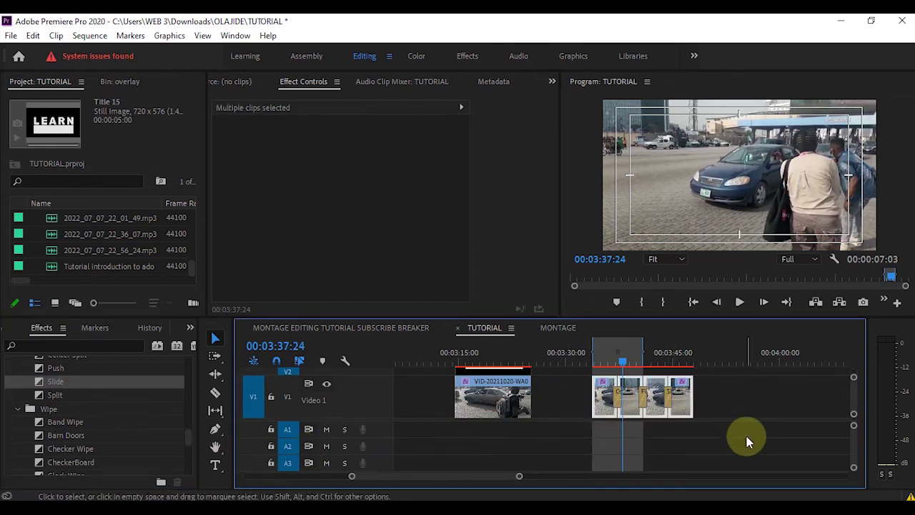
click(589, 363)
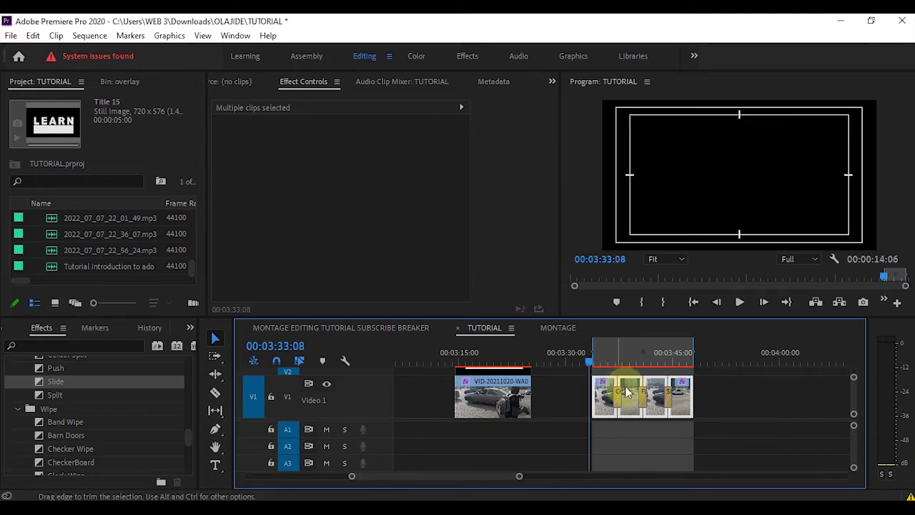
key(space)
key(space)
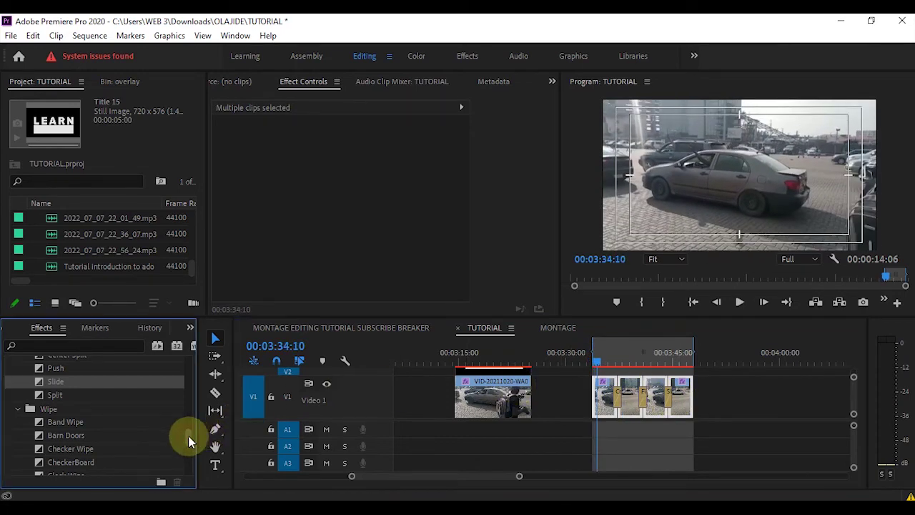
Step: Place Dip to Black on the first clip's head and play through all the group's transitions
drag(188, 435, 187, 378)
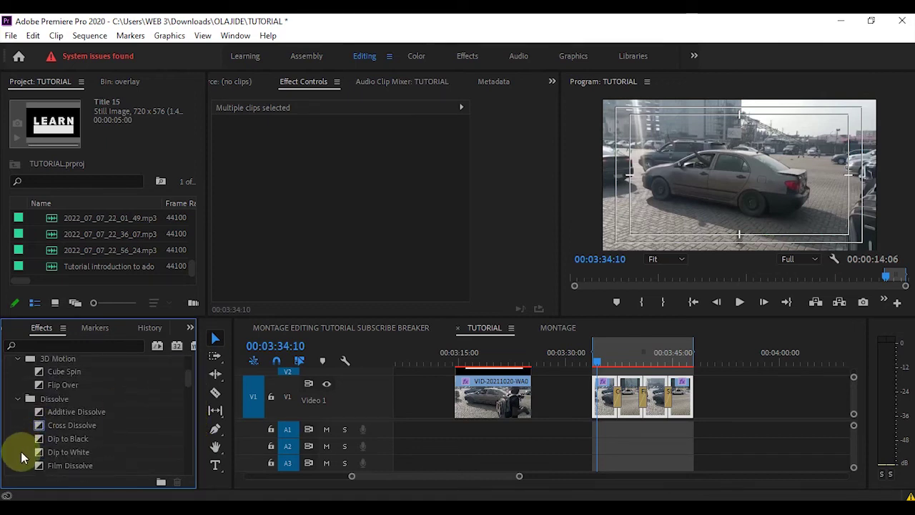
drag(56, 439, 597, 418)
drag(597, 351, 590, 353)
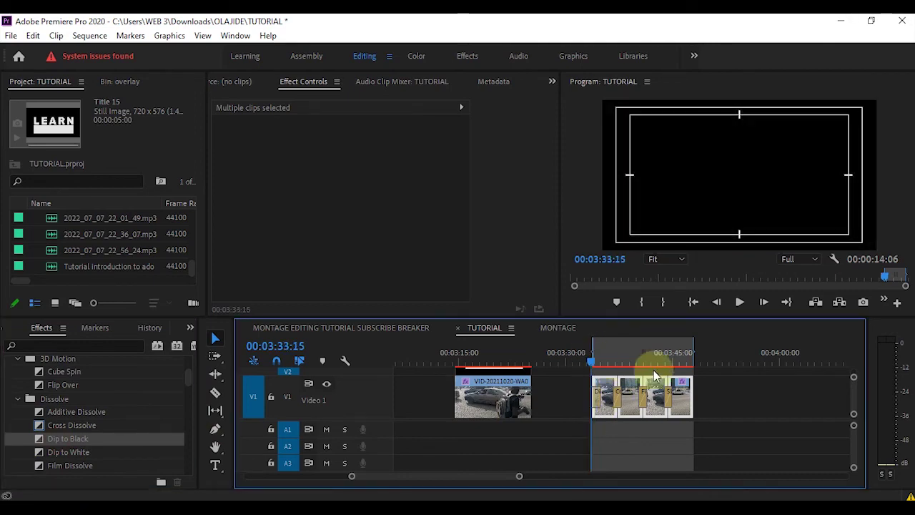
key(space)
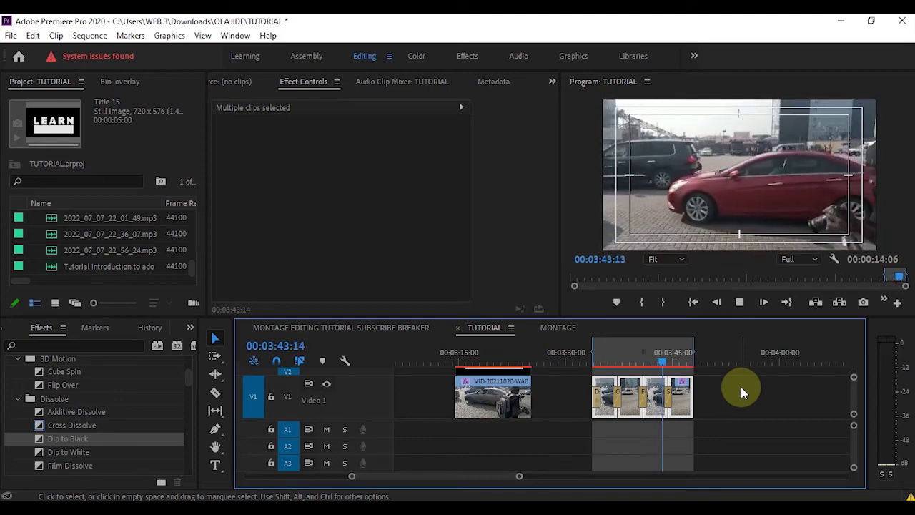
click(609, 353)
scroll(649, 372, up, 3)
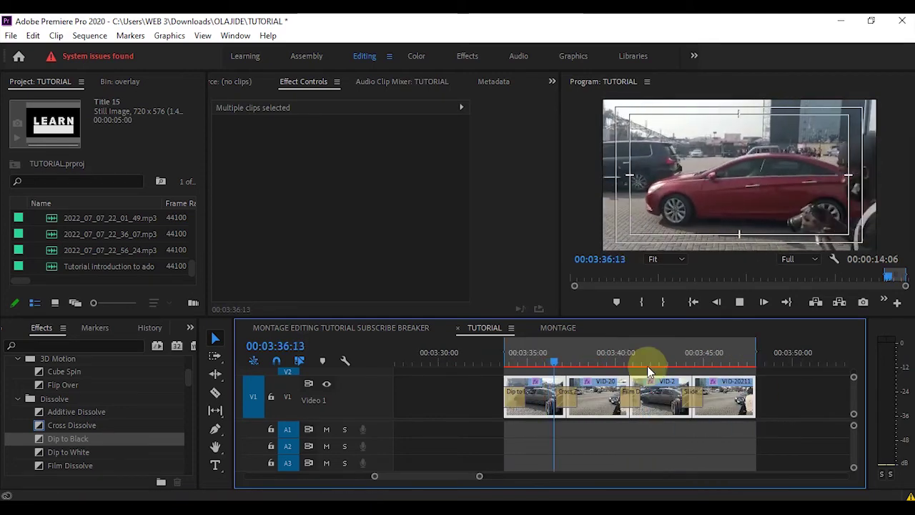